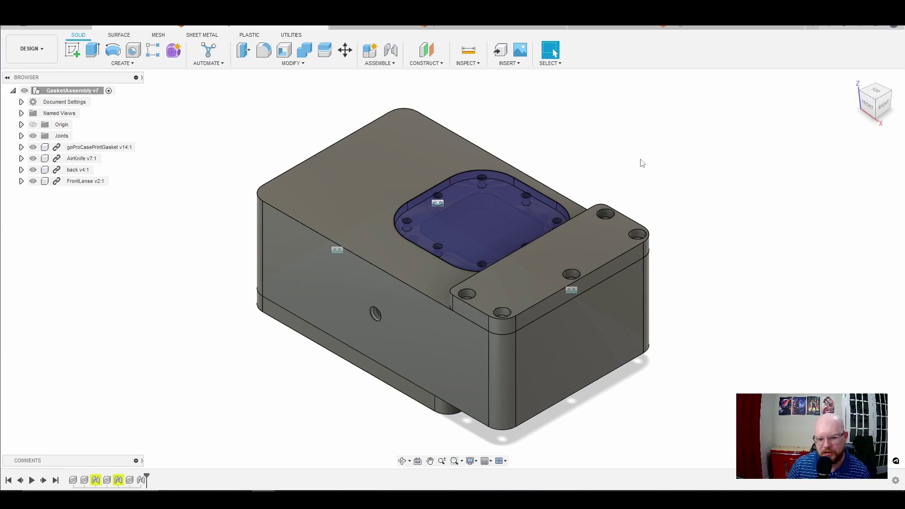
Orbit the current model to inspect its top and lens window.
click(404, 461)
drag(401, 241, 431, 125)
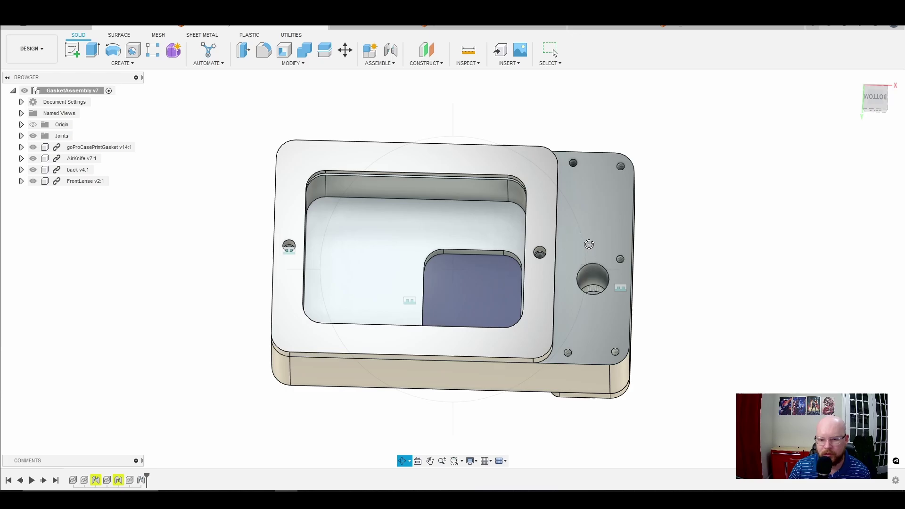
drag(575, 189, 568, 217)
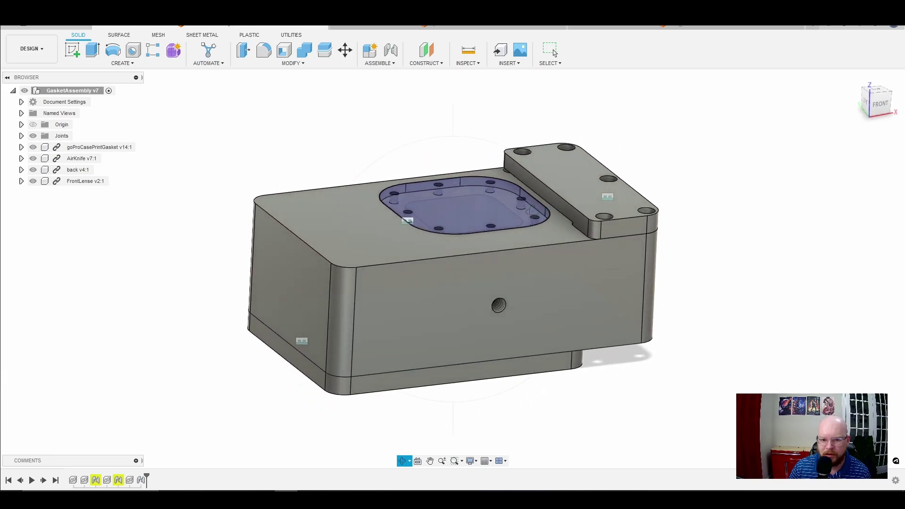
drag(474, 218, 550, 199)
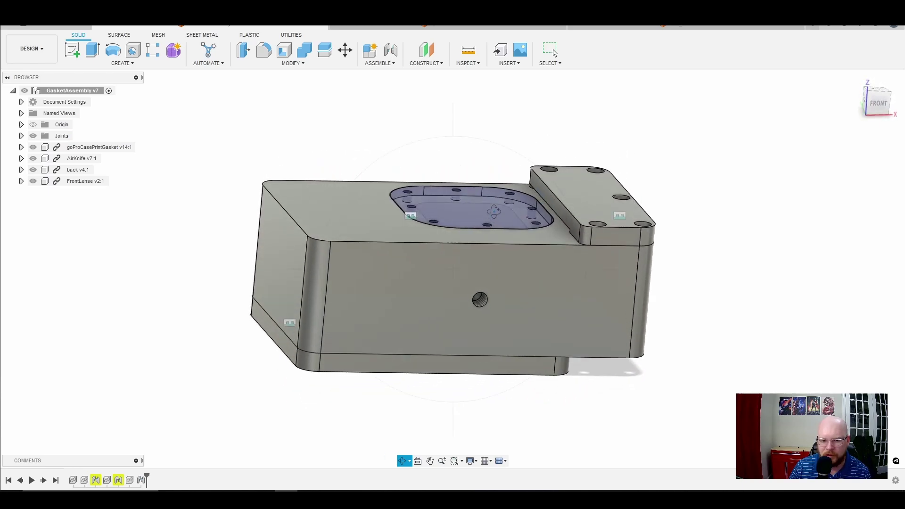
drag(493, 210, 499, 241)
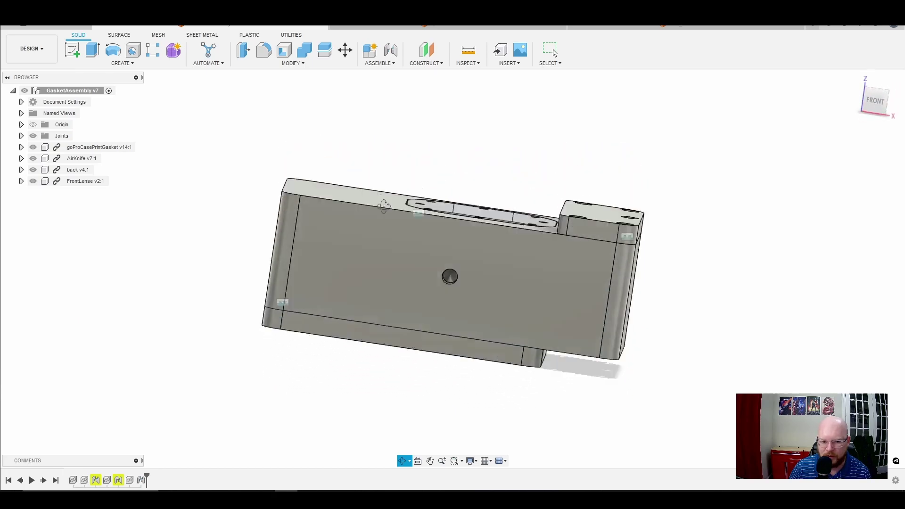
drag(384, 206, 369, 235)
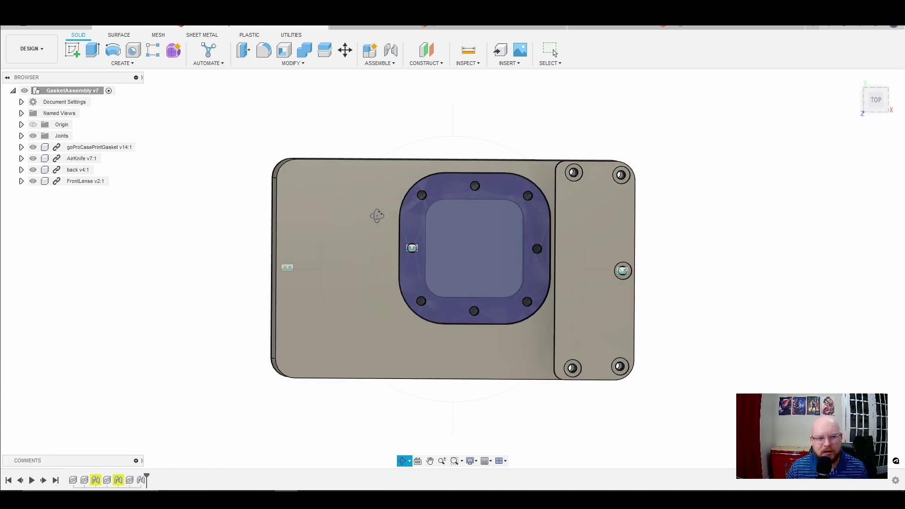
Restore the home view and switch to the nptTestBlank v2 document.
mouse_move(855, 87)
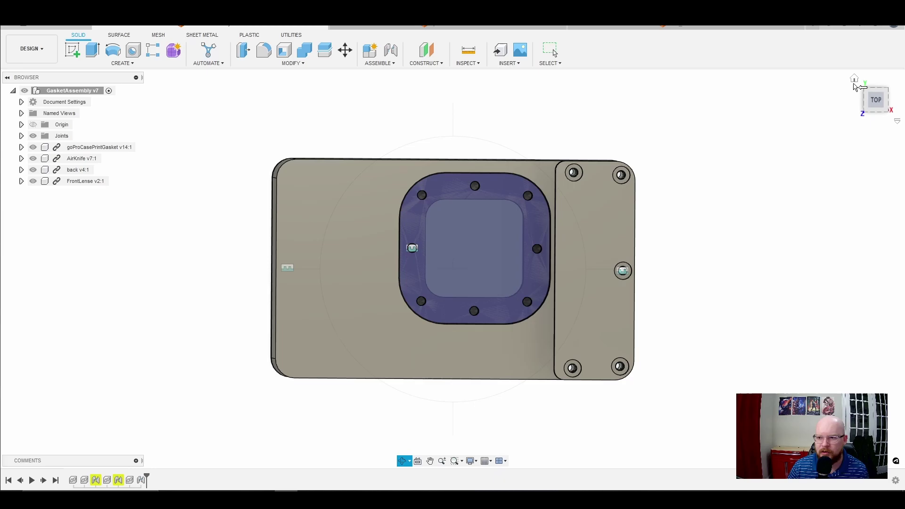
key(Escape)
click(854, 79)
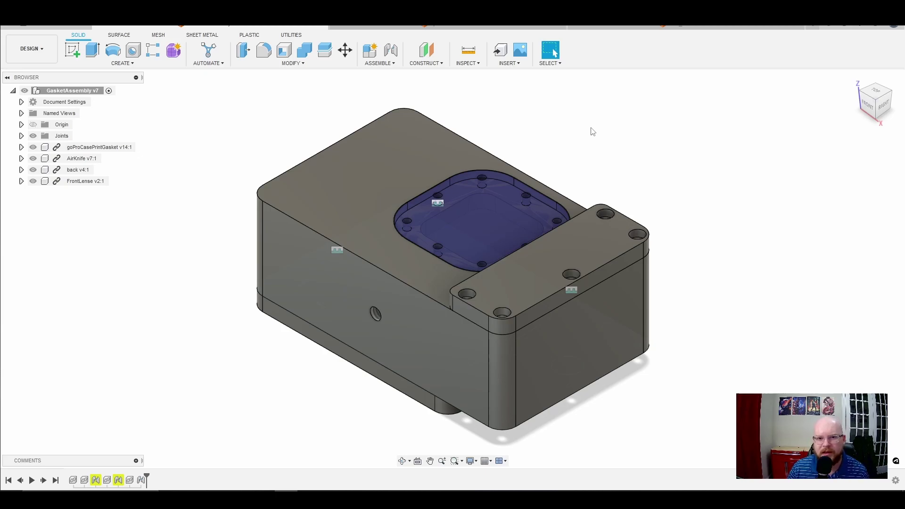
click(503, 29)
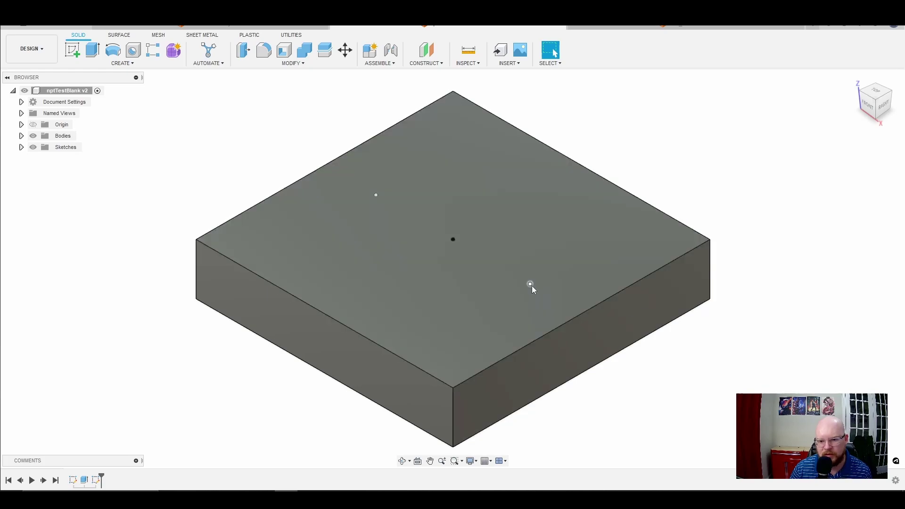
Place holes at the three sketch points and set their diameter to 0.25 in.
click(134, 51)
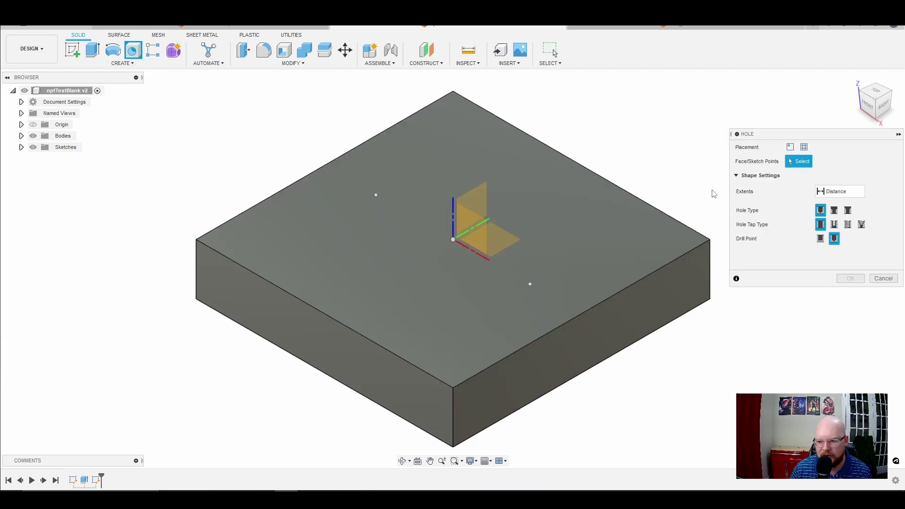
click(376, 195)
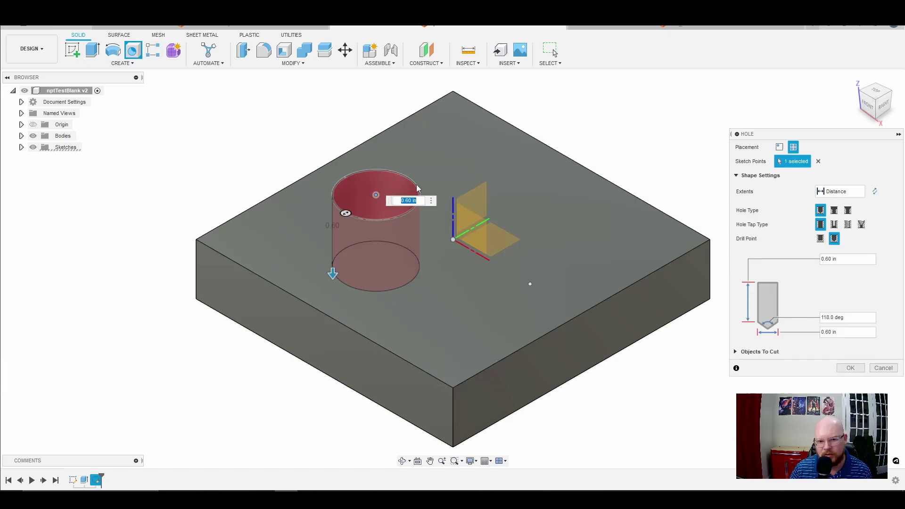
click(452, 240)
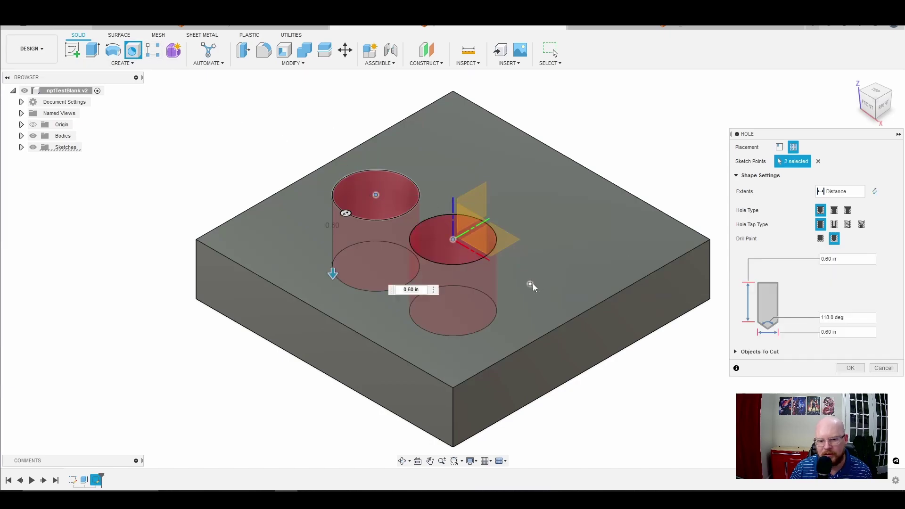
click(531, 283)
click(831, 333)
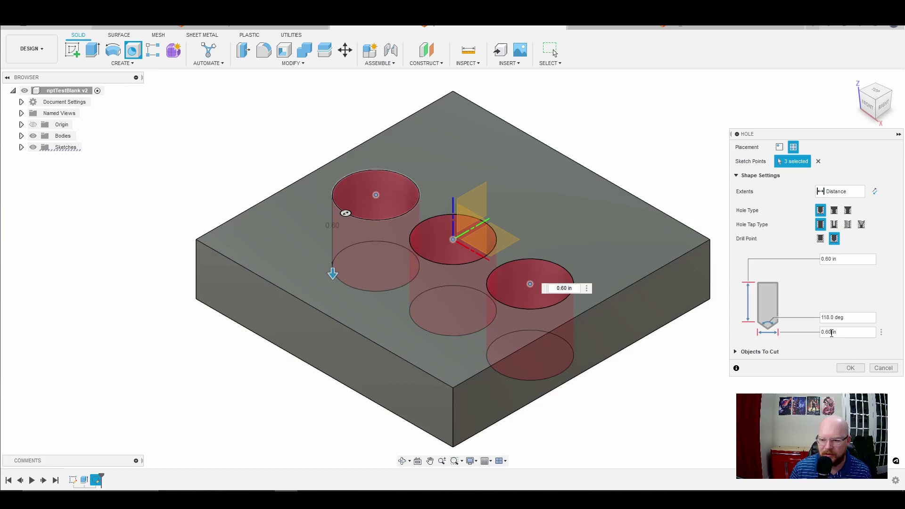
text(0.25)
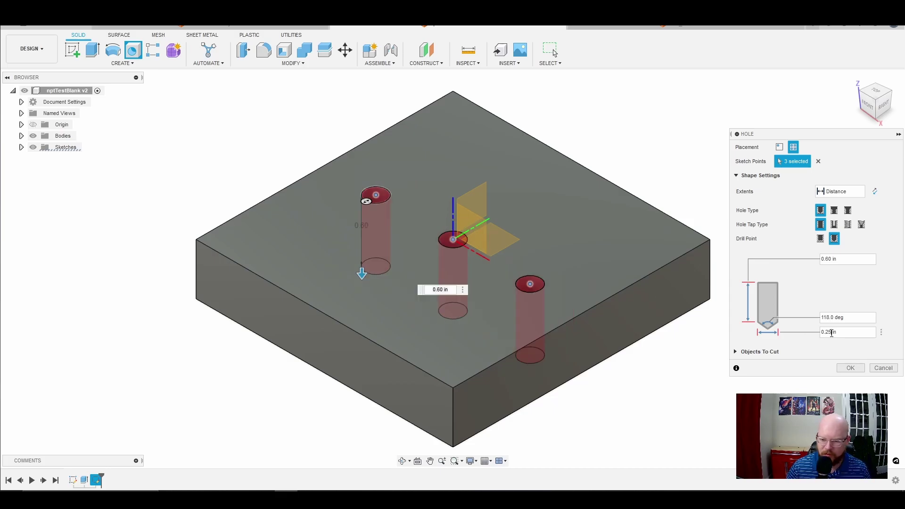
Commit the three 0.25 in holes and orbit to a lower front view.
click(849, 368)
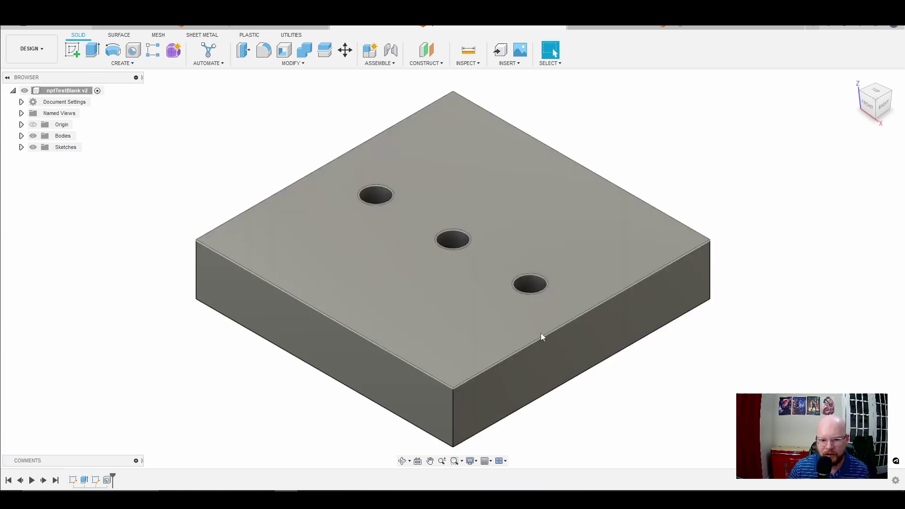
click(402, 460)
drag(401, 336, 410, 345)
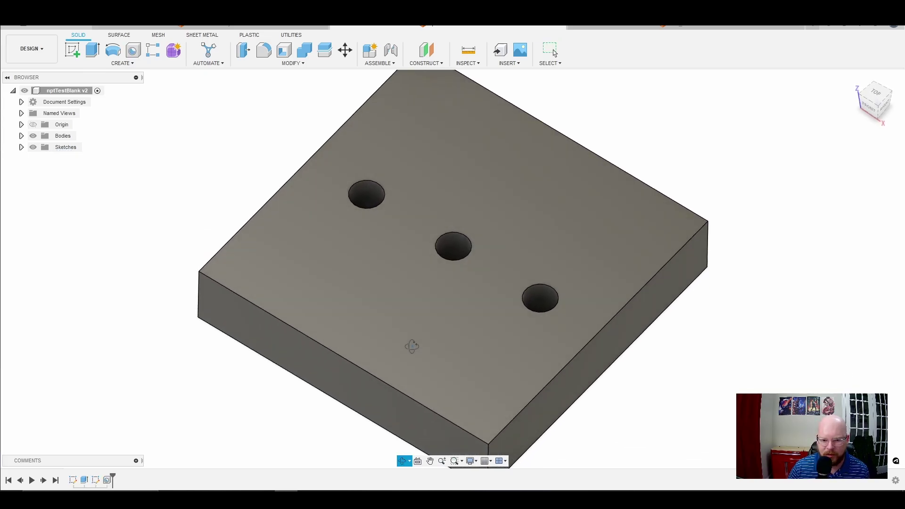
drag(377, 205, 398, 216)
key(Escape)
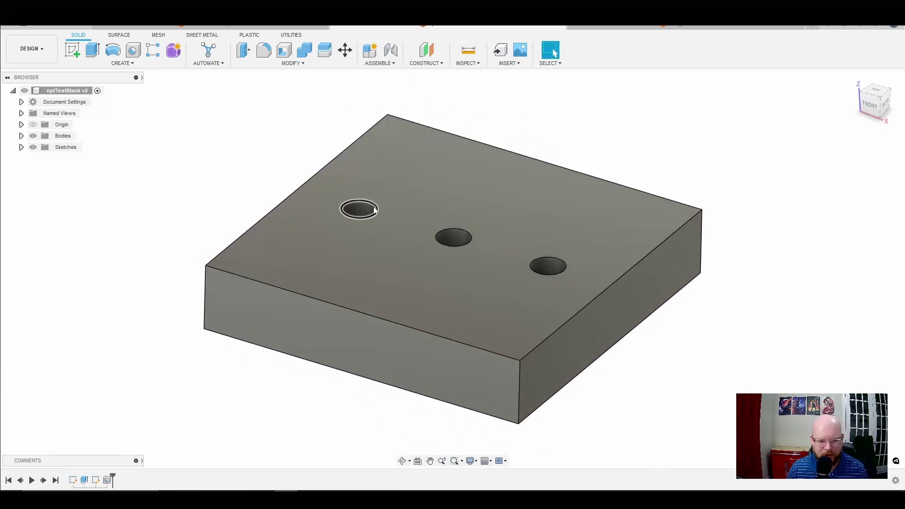
Select the walls of all three holes for threading.
click(367, 210)
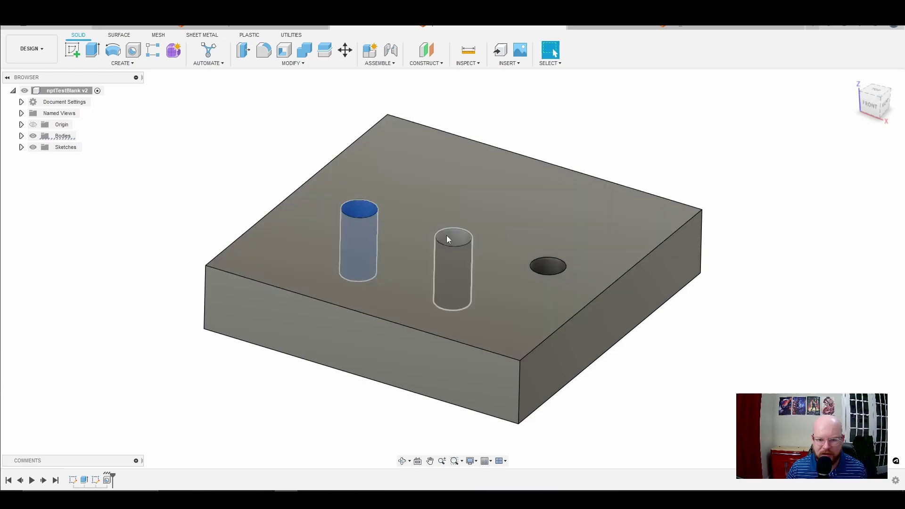
click(450, 238)
click(545, 268)
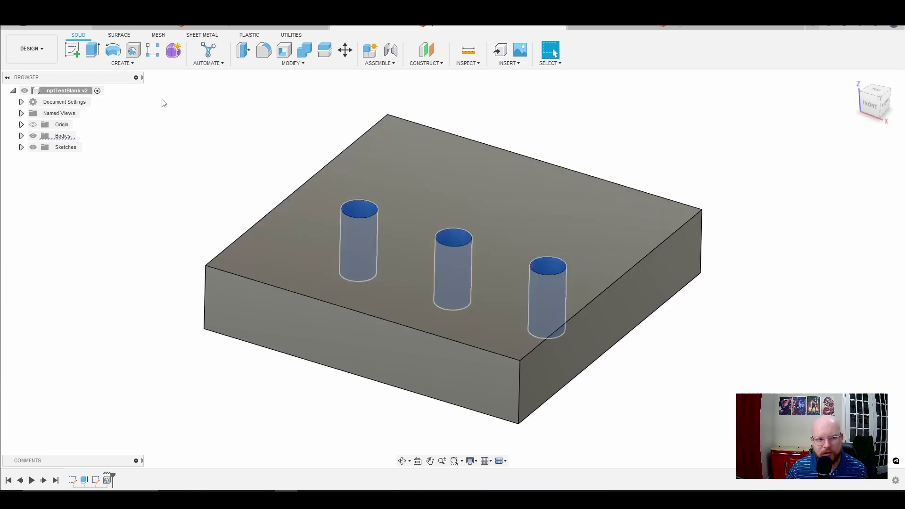
click(135, 65)
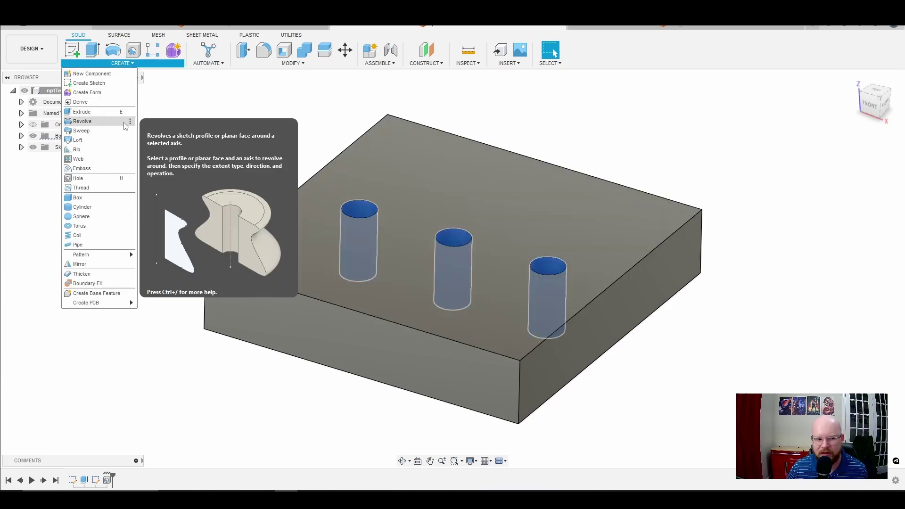
Start a thread on the three holes, review the thread types, then cancel it.
click(100, 188)
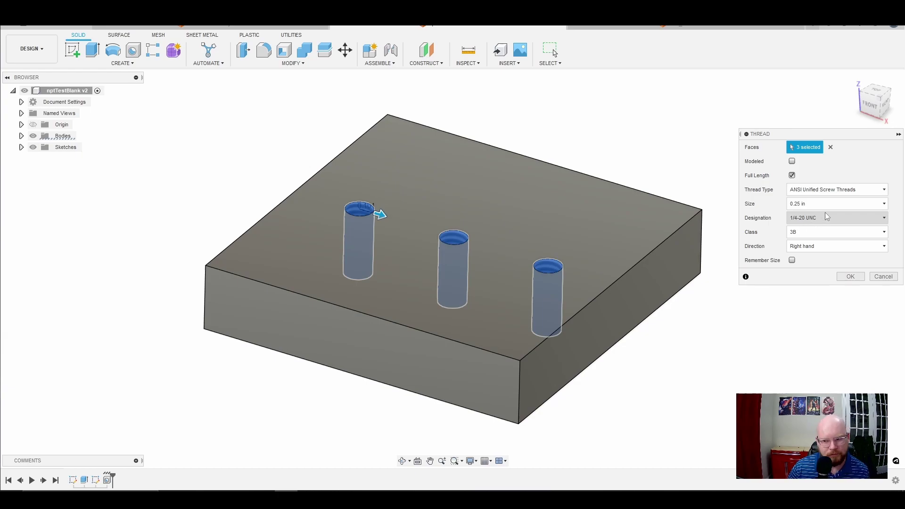
click(851, 192)
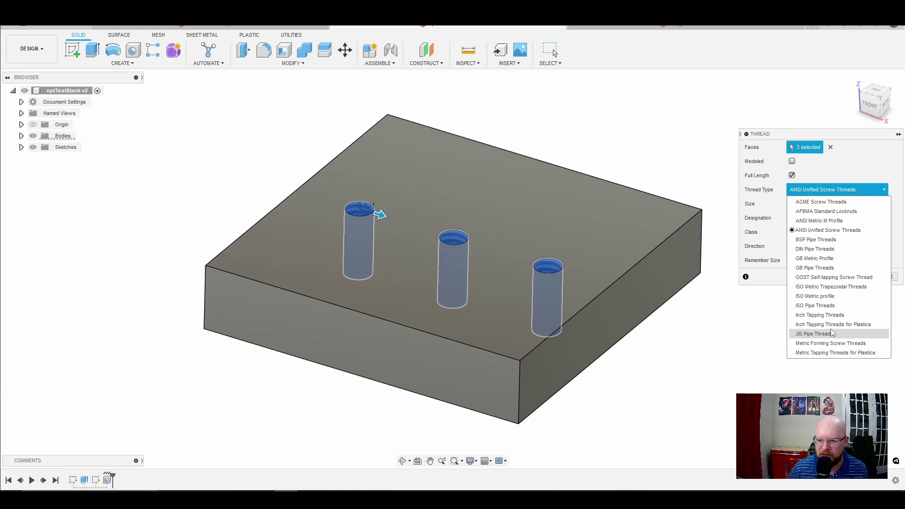
click(857, 173)
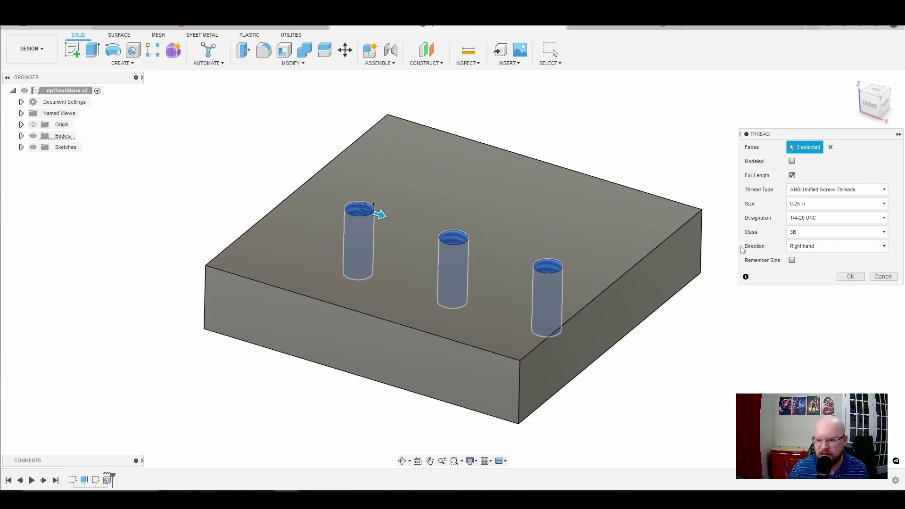
click(876, 277)
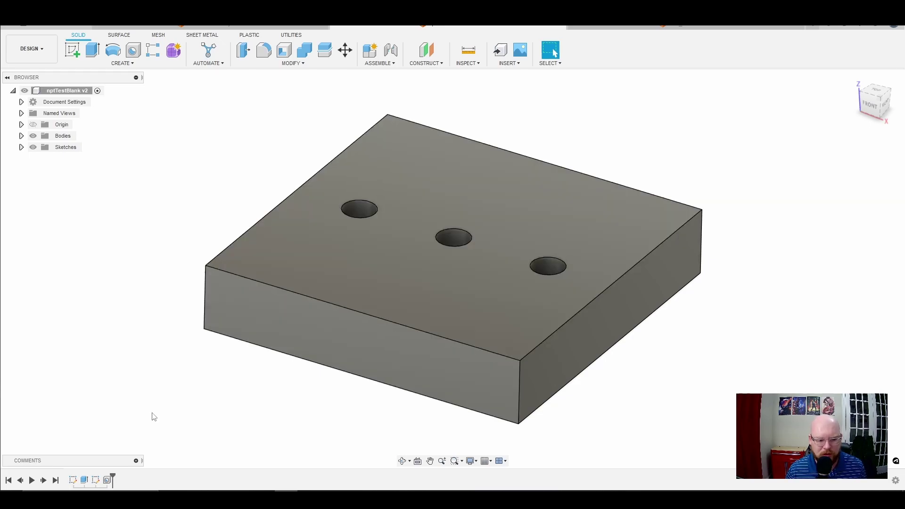
Delete the Hole feature from the timeline and make Sketch2's points visible.
click(106, 479)
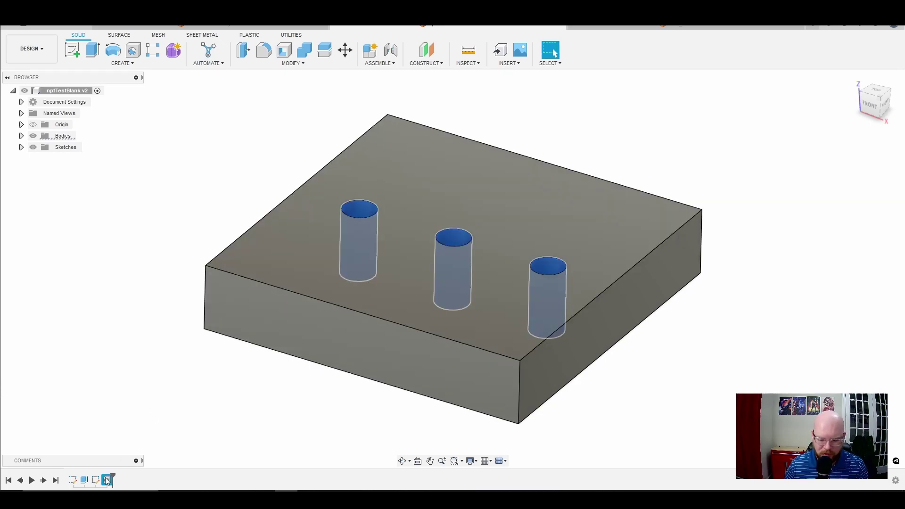
key(Delete)
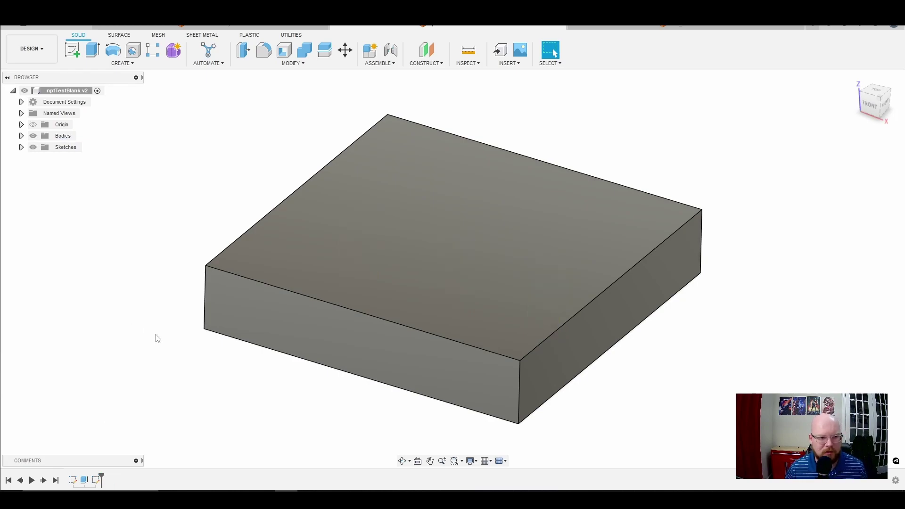
click(22, 147)
click(42, 169)
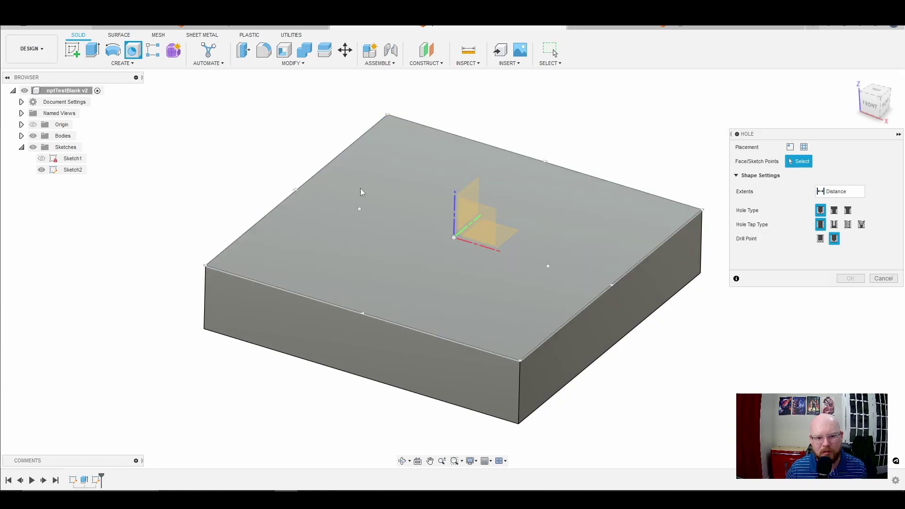
Place taper-tapped holes at the three sketch points with NPT thread type, size 1/4.
click(361, 208)
click(454, 237)
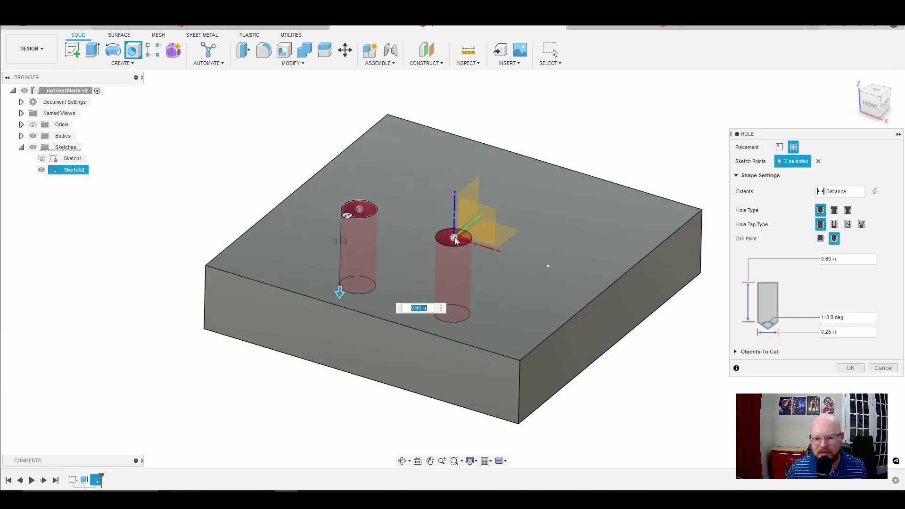
click(547, 266)
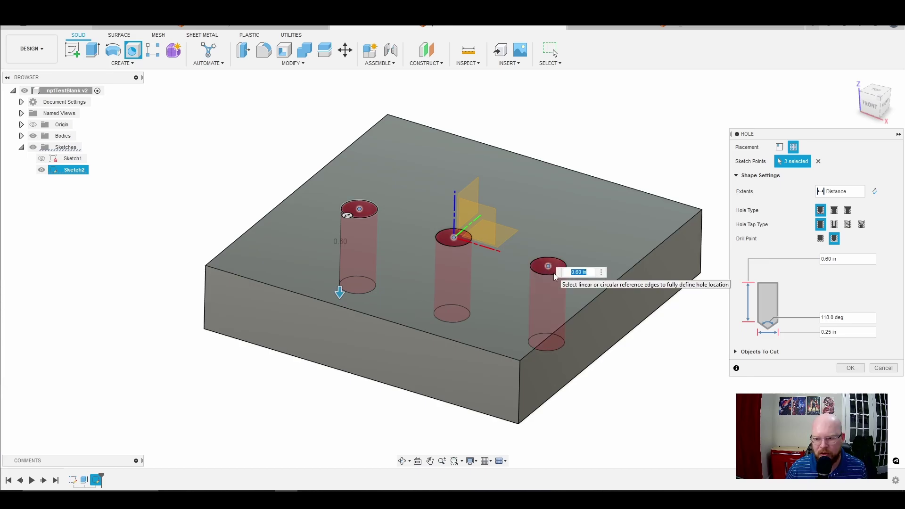
click(865, 226)
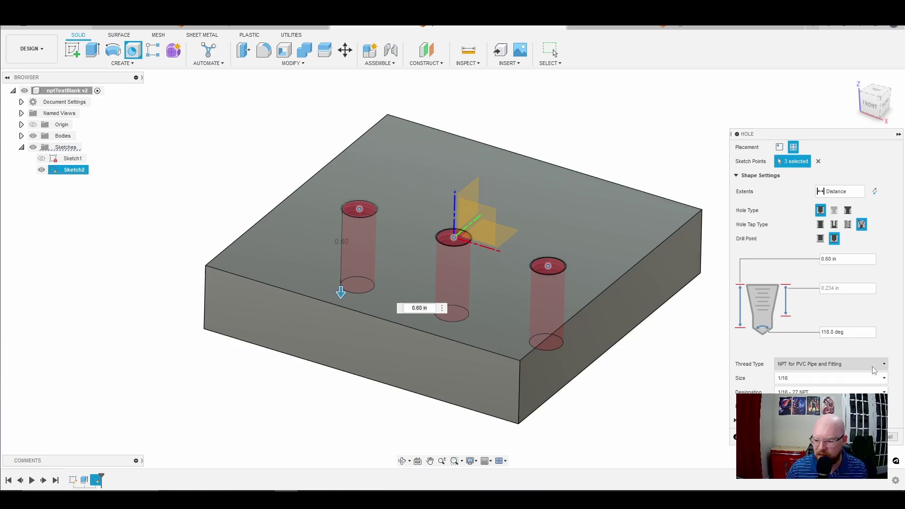
click(829, 363)
click(805, 378)
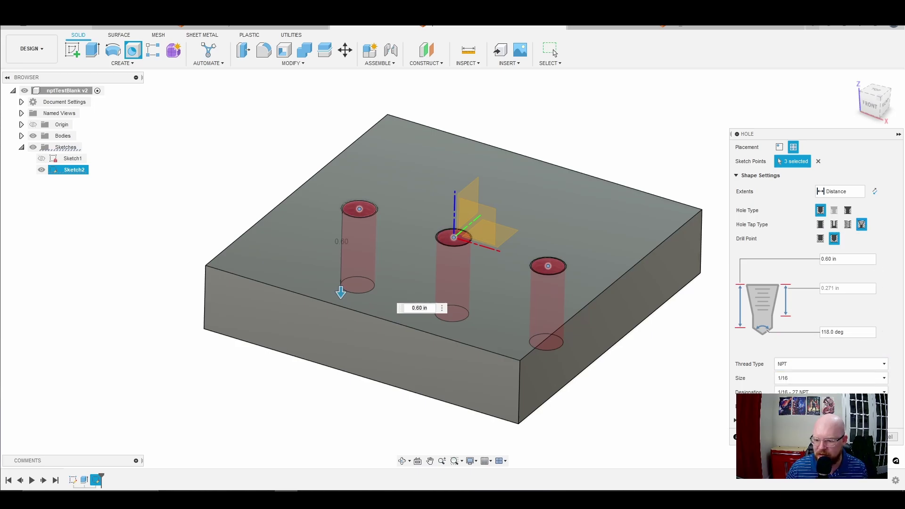
click(806, 377)
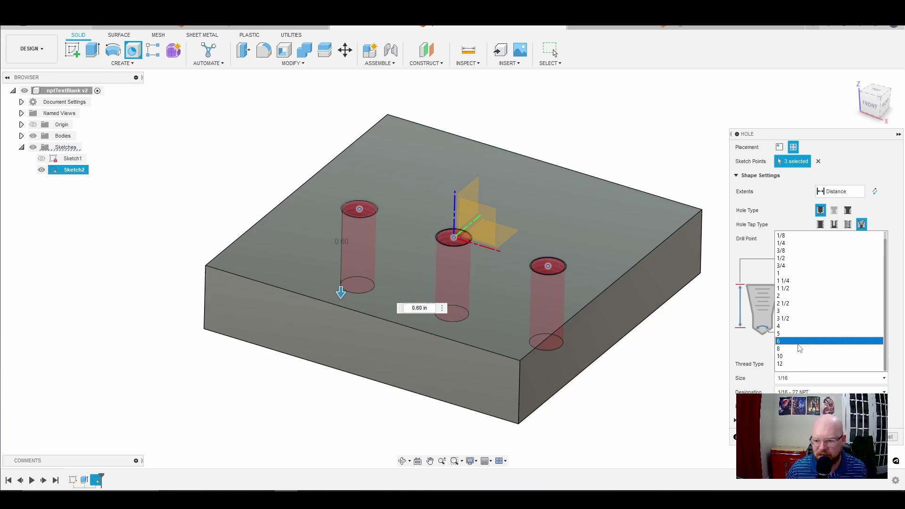
click(799, 243)
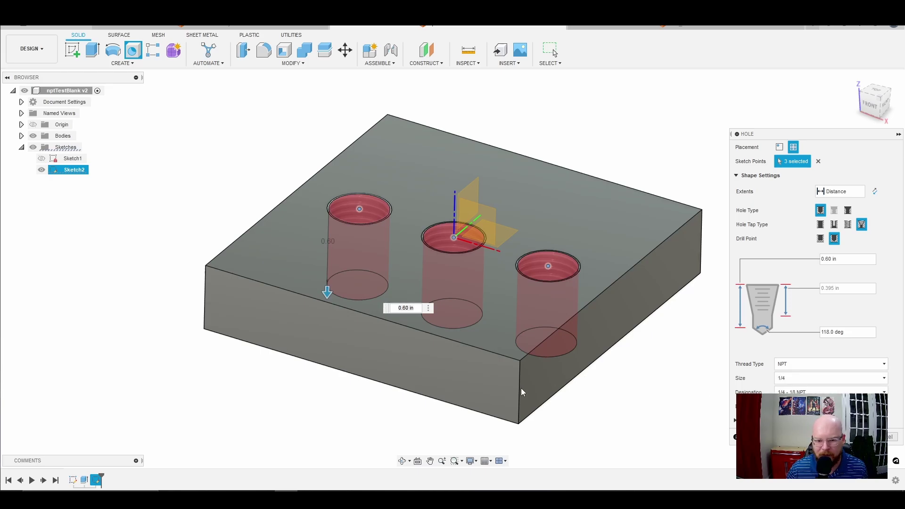
Commit the 1/4 NPT tapped holes and orbit to look down into them.
key(Return)
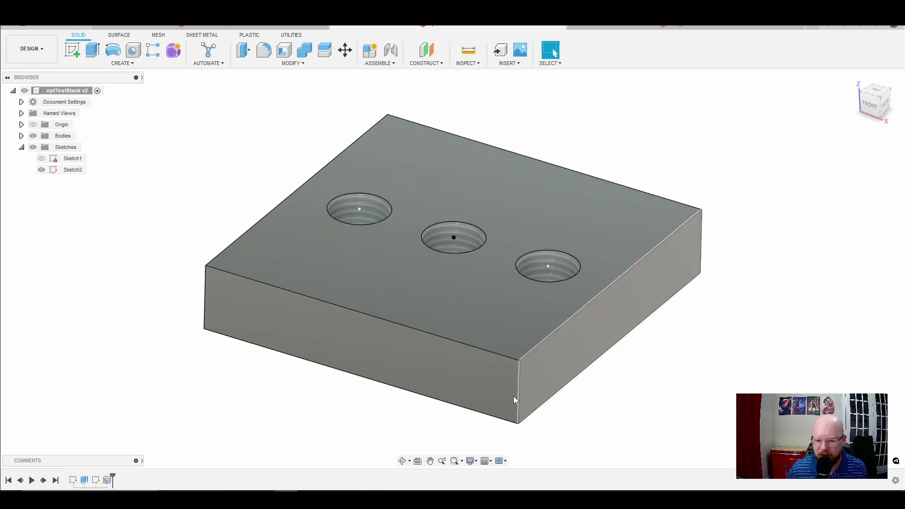
click(404, 461)
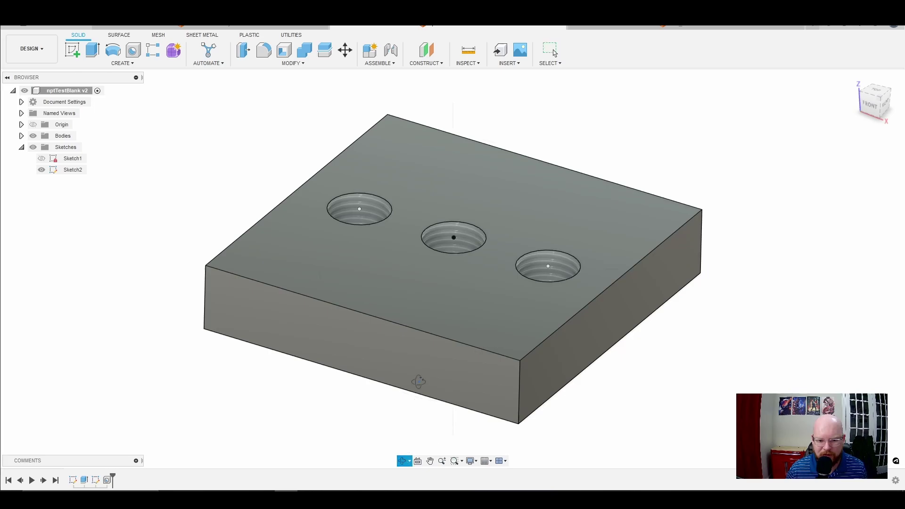
drag(430, 309, 430, 279)
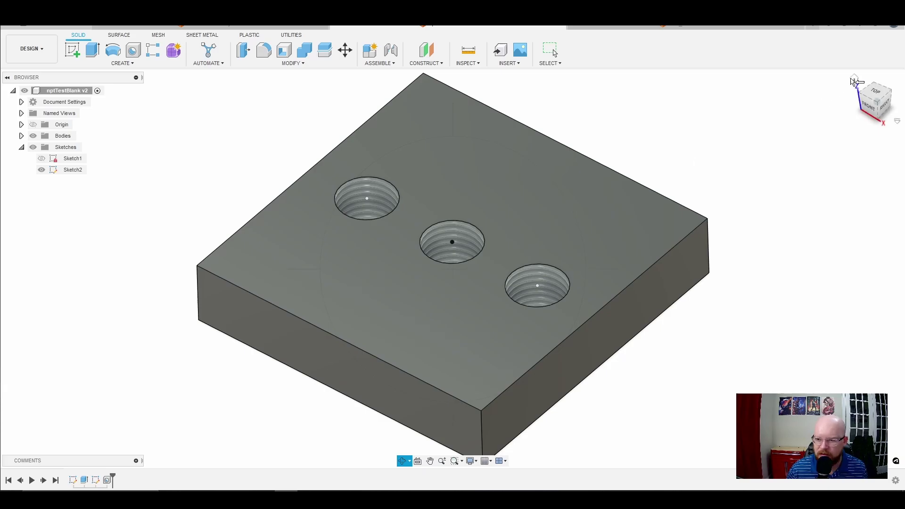
key(Escape)
Restore the home view, hide Sketch2, and switch to the vise_master document.
click(855, 80)
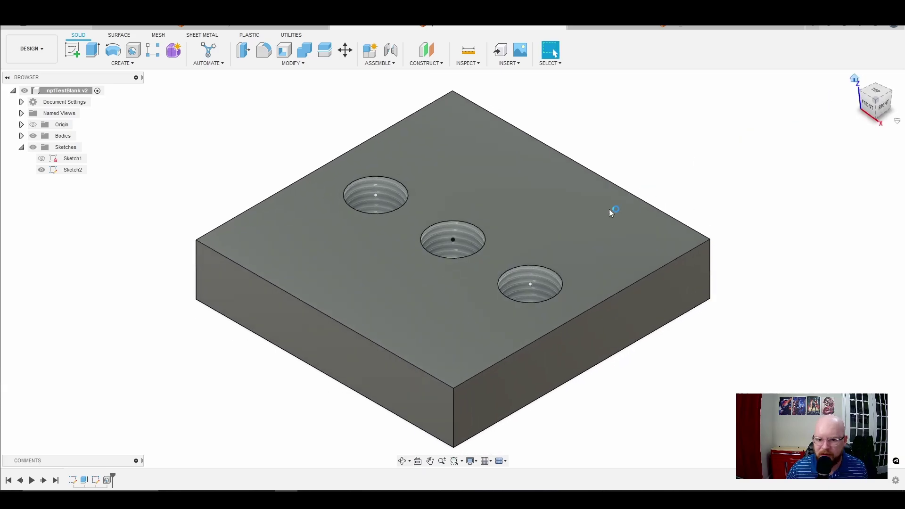
click(41, 170)
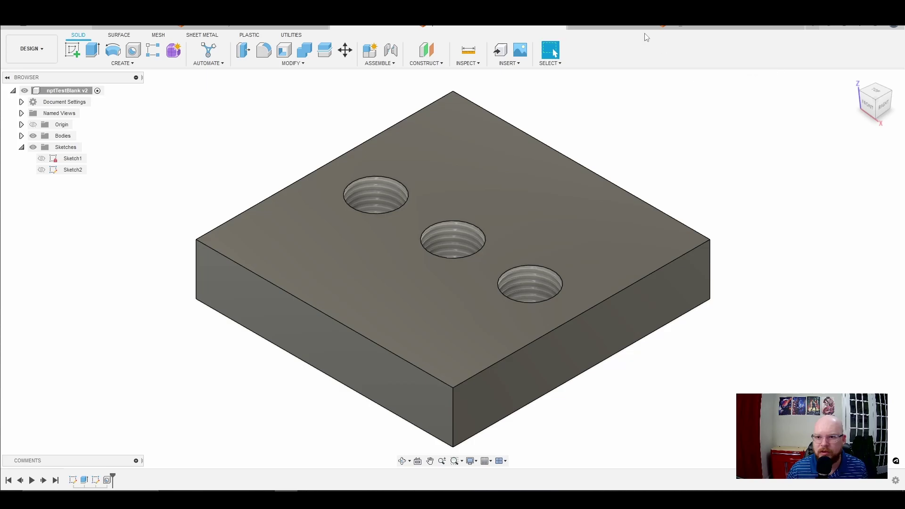
click(629, 29)
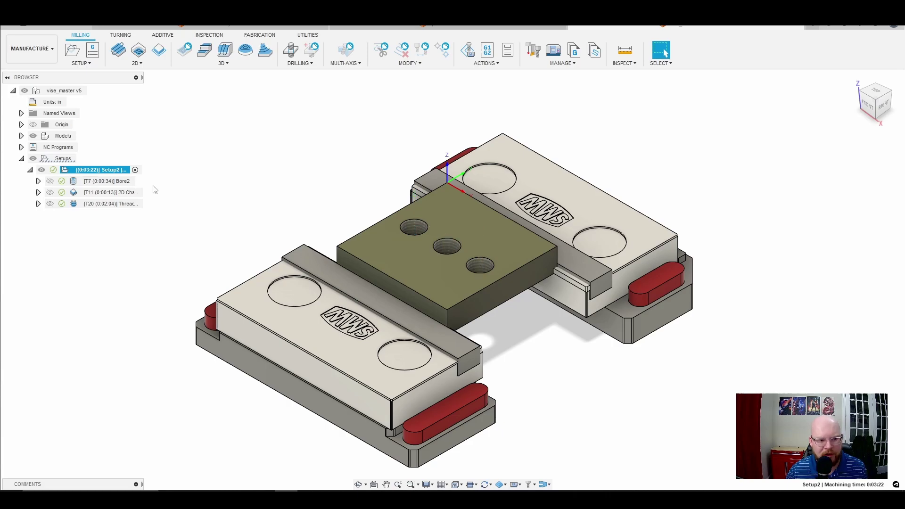
scroll(327, 189, up, 2)
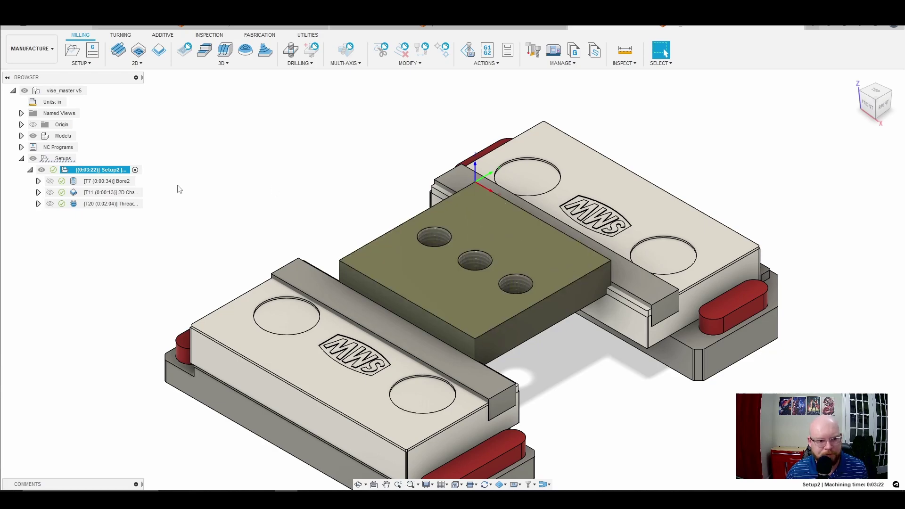
mouse_move(126, 186)
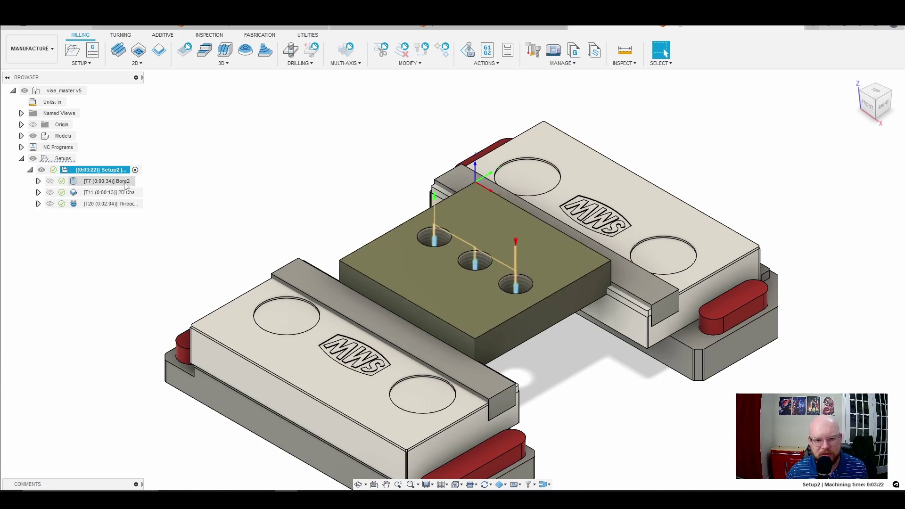
Open Bore2 for editing and review its Tool and Passes settings.
double_click(126, 183)
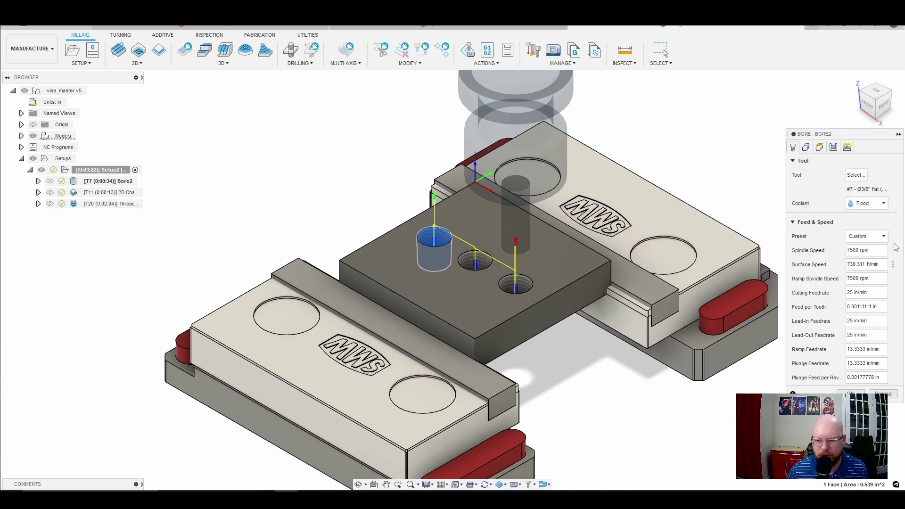
click(833, 148)
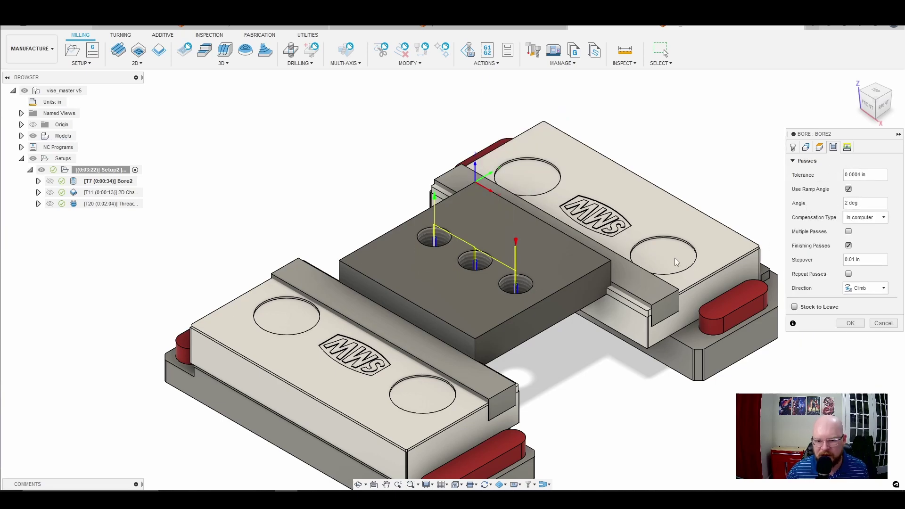
Close Bore2 unchanged and zoom in to inspect its helical toolpath in the holes.
click(850, 323)
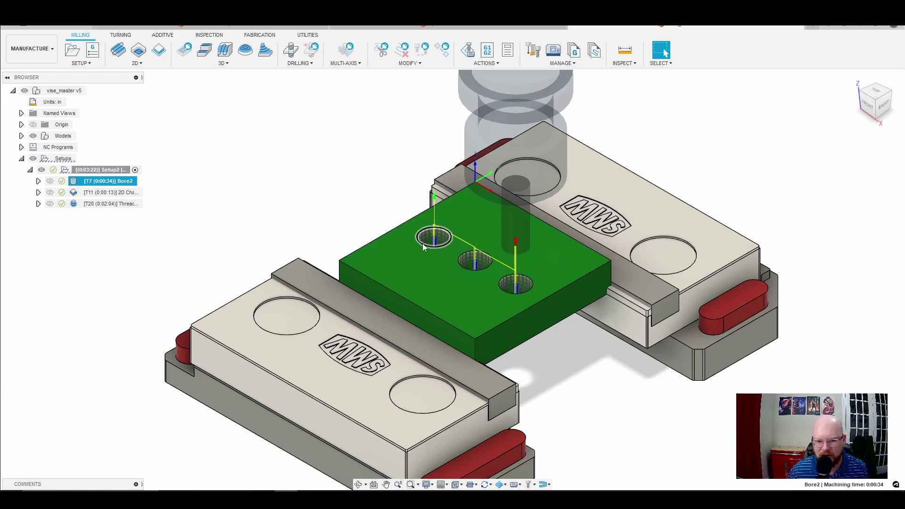
scroll(430, 246, up, 5)
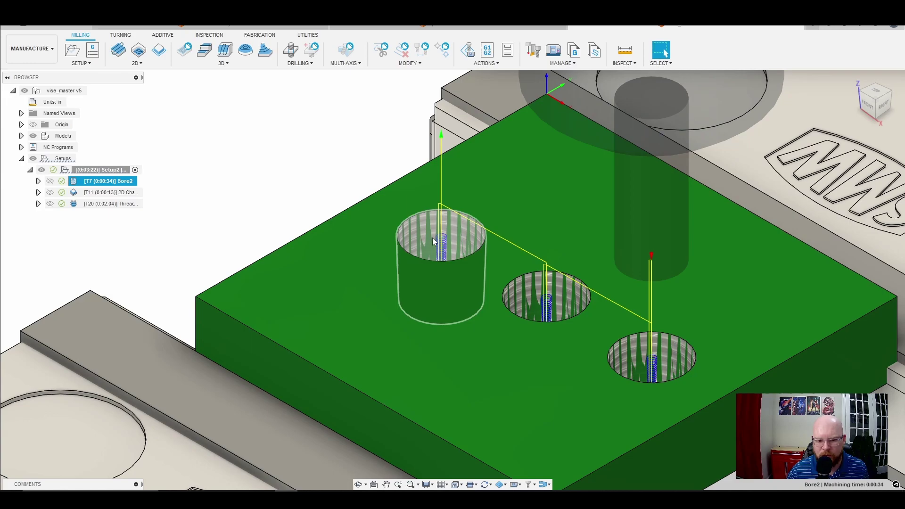
scroll(432, 239, up, 3)
scroll(442, 245, down, 10)
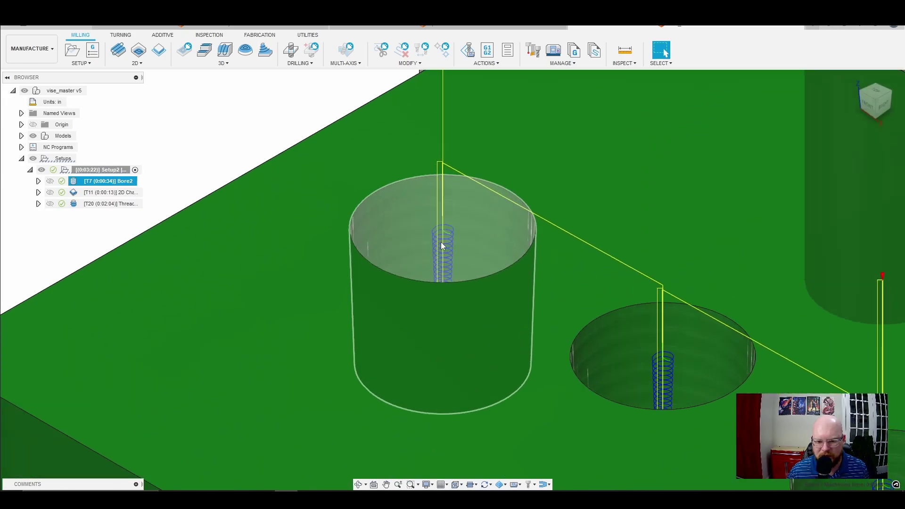
scroll(442, 244, down, 4)
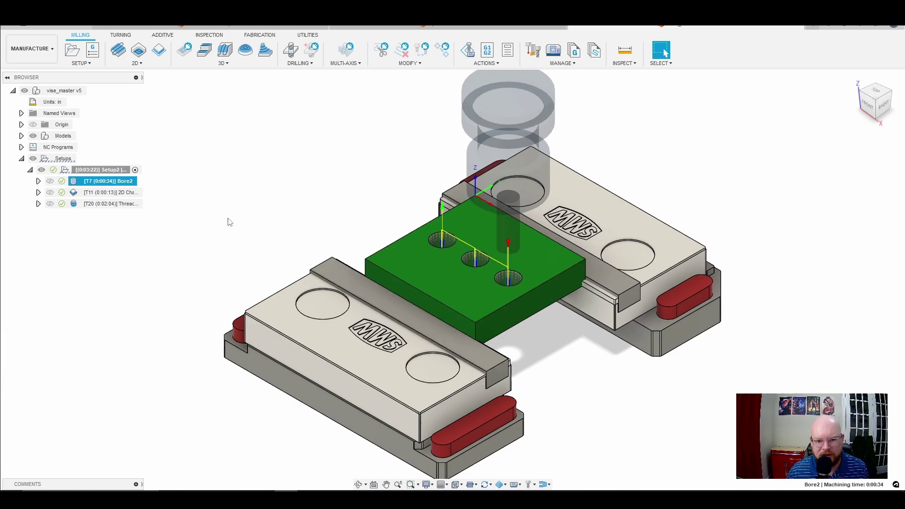
Preview the 2D Chamfer toolpath around the hole edges, zooming in, then deselect it.
click(118, 197)
scroll(493, 247, up, 5)
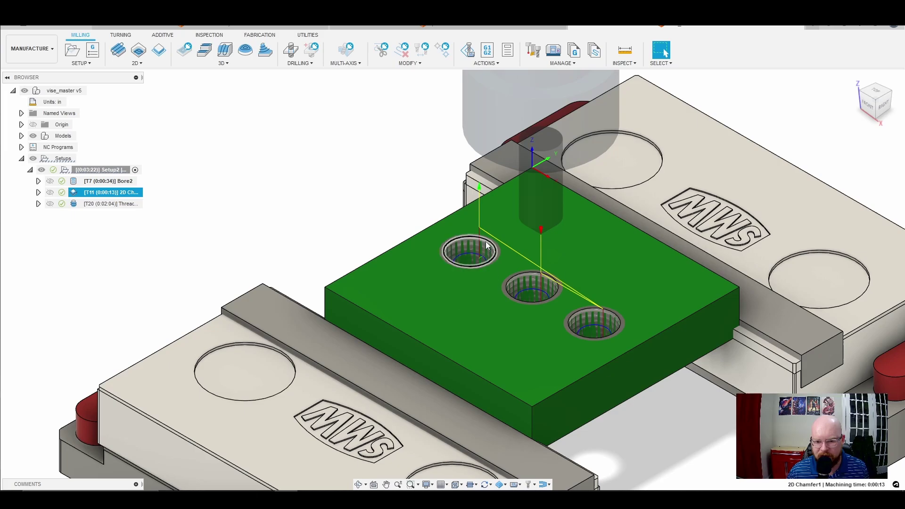
scroll(466, 251, up, 4)
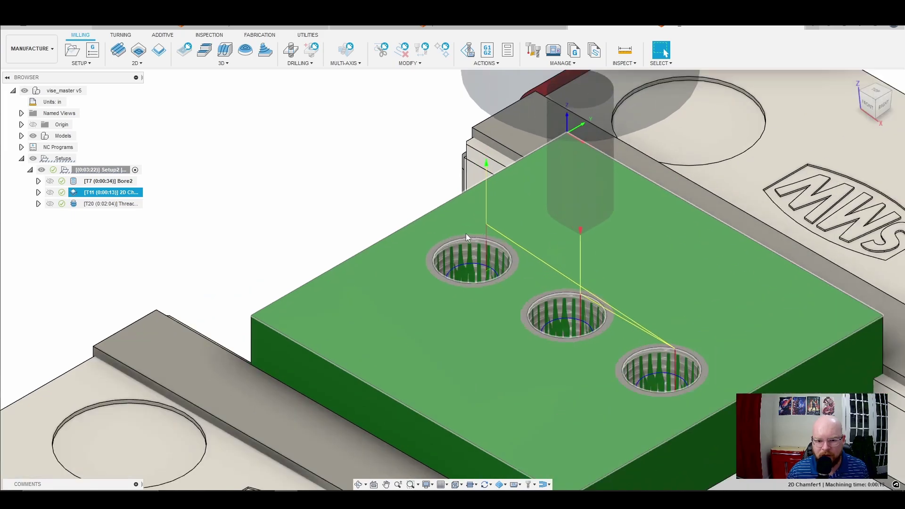
scroll(448, 252, down, 2)
scroll(494, 260, down, 3)
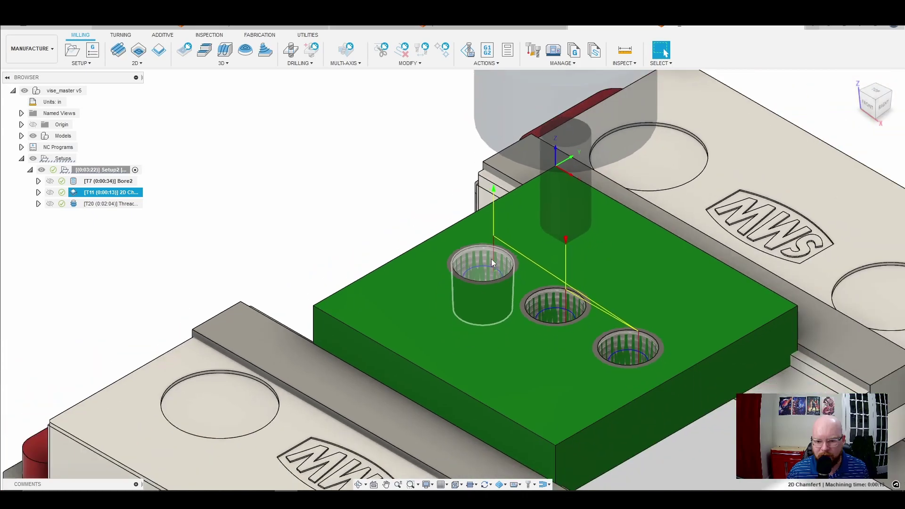
scroll(486, 254, down, 2)
scroll(466, 250, up, 2)
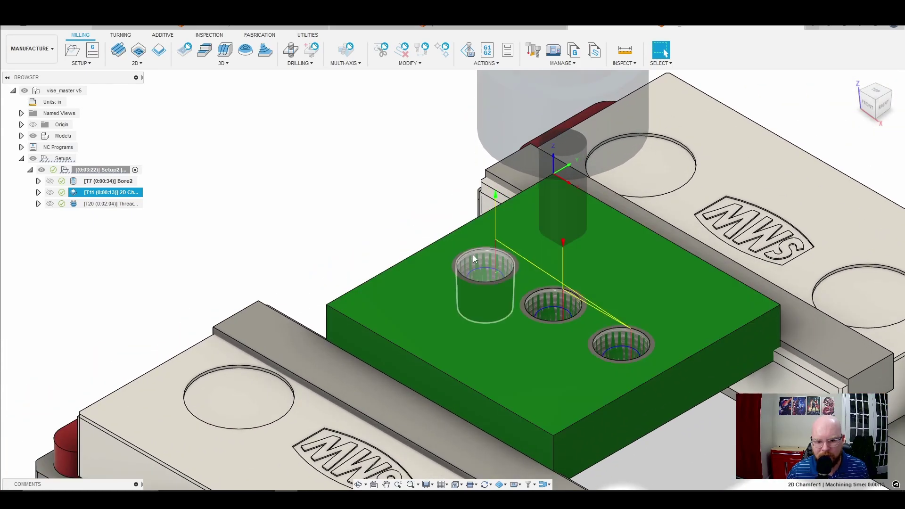
click(196, 212)
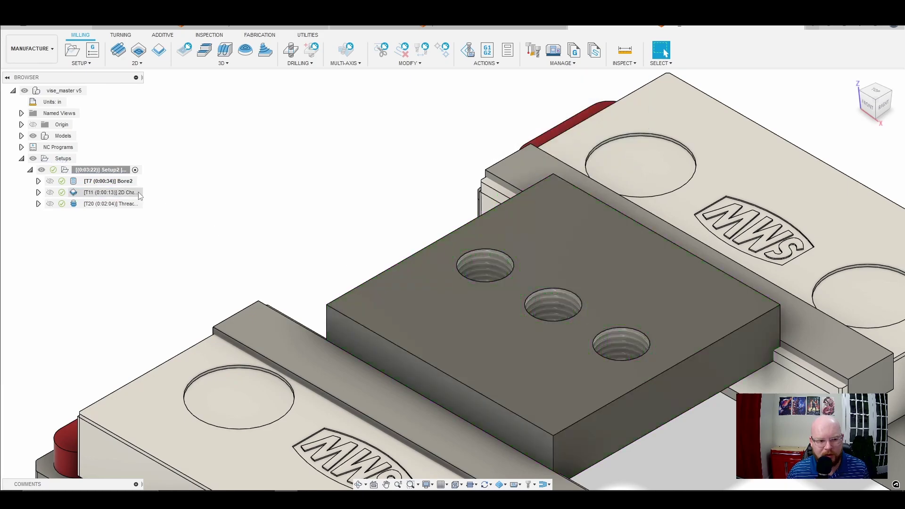
Review 2D Chamfer1's tool speeds and feeds and 0.04 in chamfer width, then accept it.
click(131, 196)
double_click(132, 195)
scroll(218, 200, down, 3)
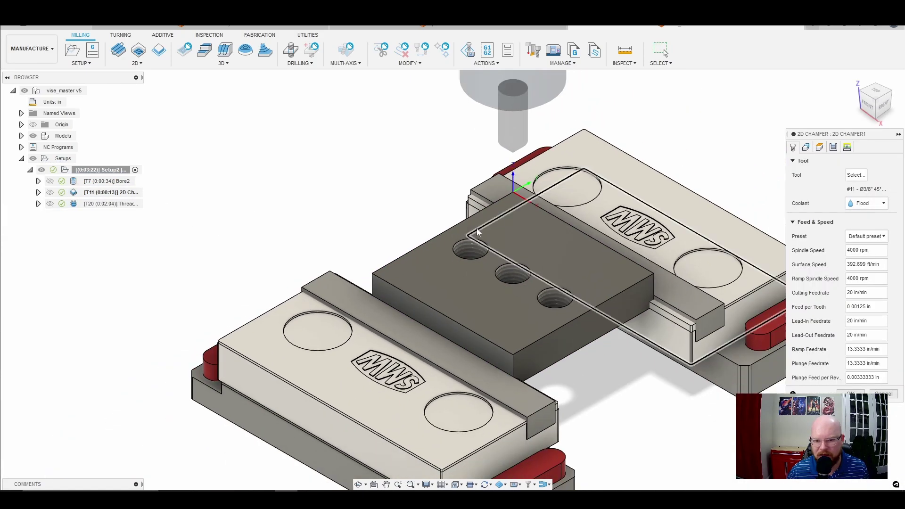
scroll(506, 236, up, 3)
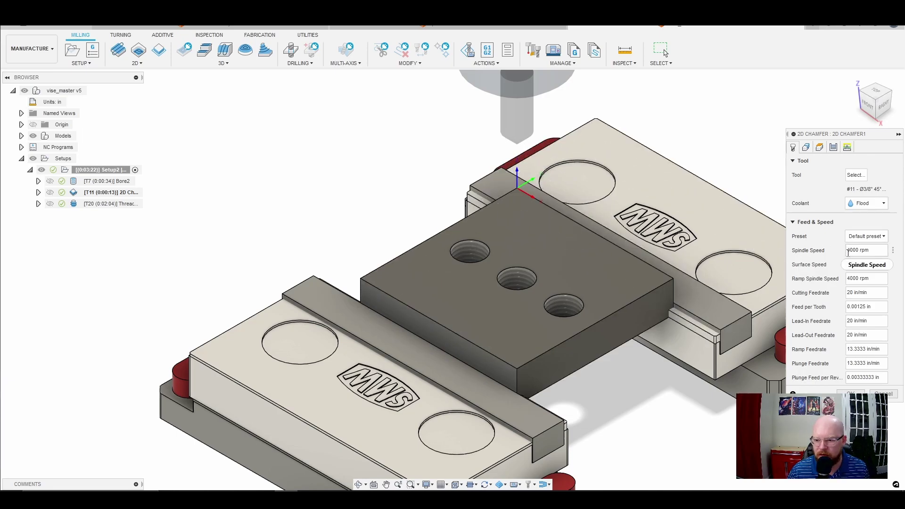
mouse_move(863, 252)
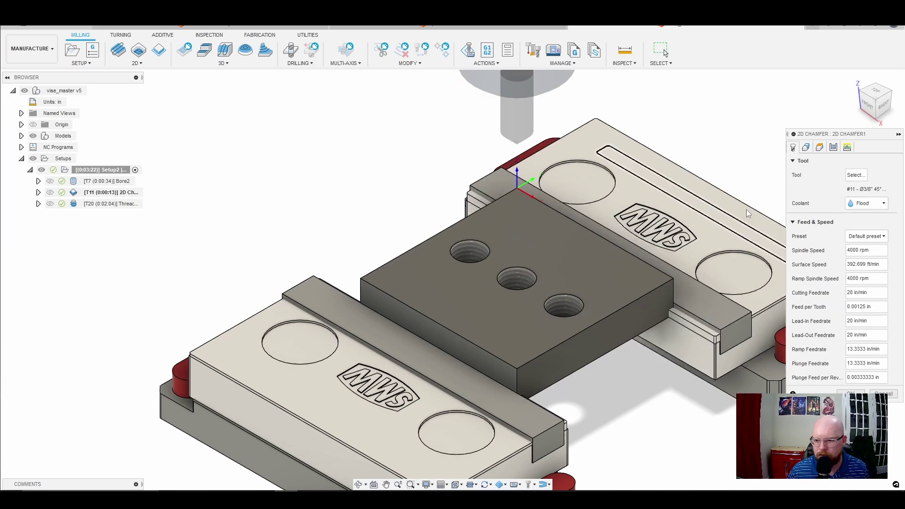
click(832, 149)
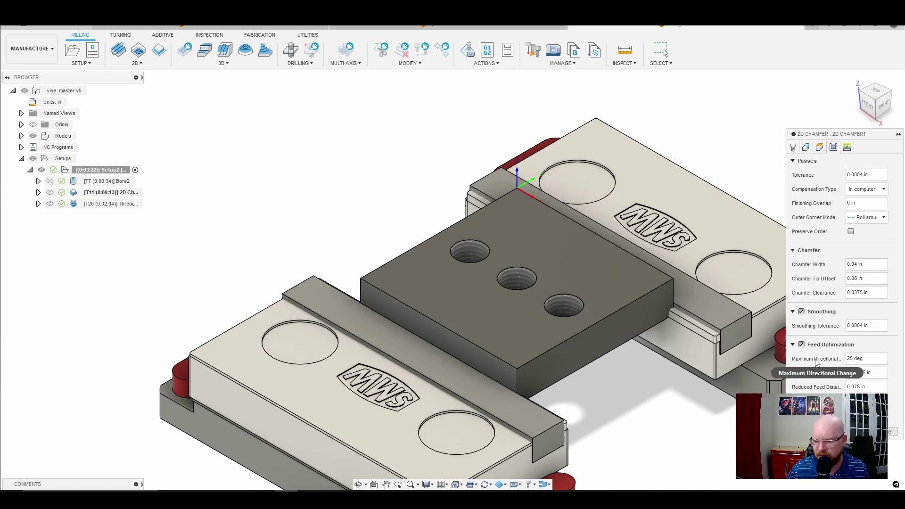
click(855, 431)
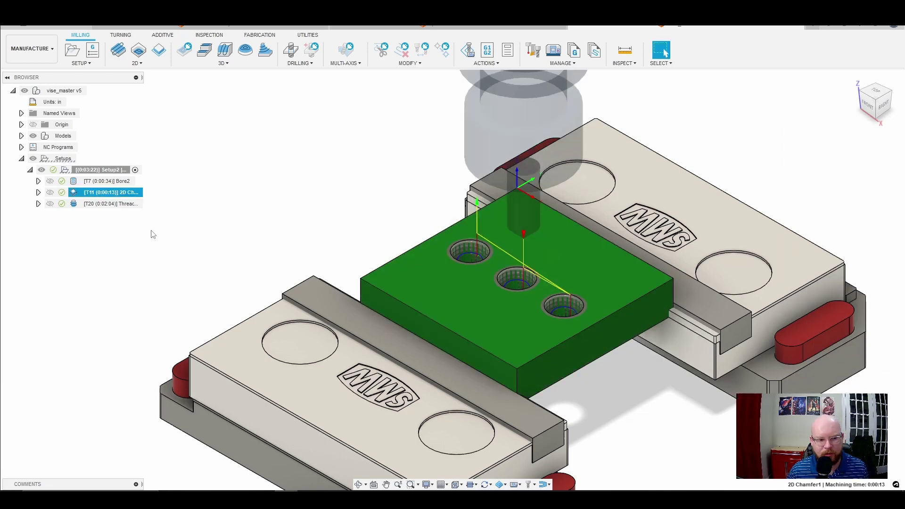
Open Thread2 to inspect its #20 Ø.372" thread mill, 5000 rpm and 20 in/min feed.
double_click(131, 206)
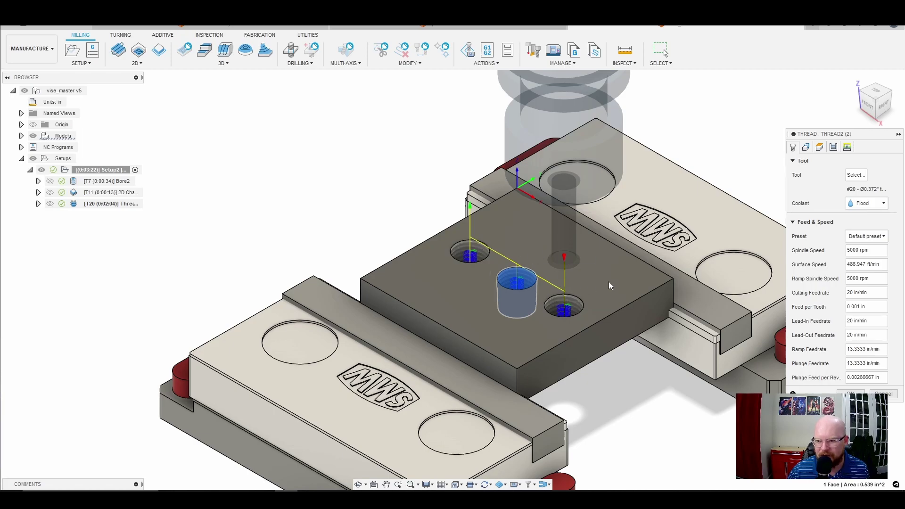
Verify Thread2's 0.055556 in pitch and 0.062826 in pitch diameter offset, then accept the toolpath.
click(833, 147)
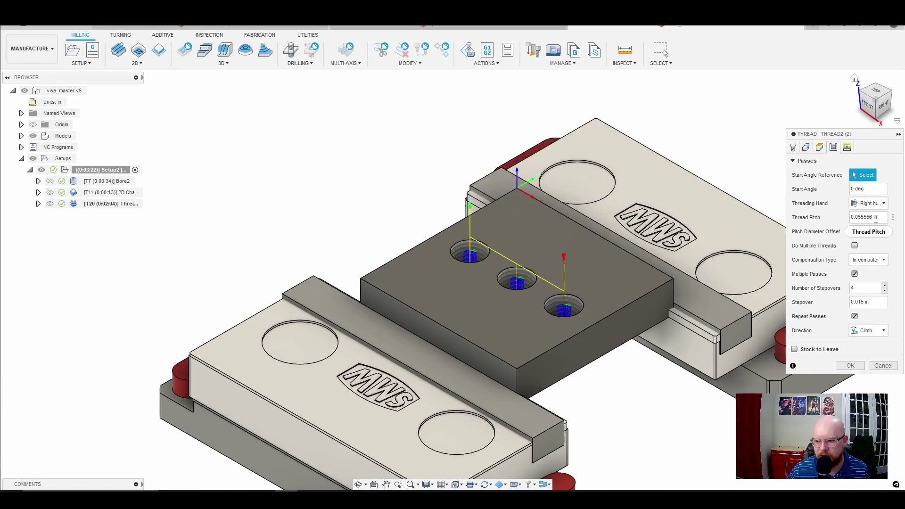
mouse_move(879, 220)
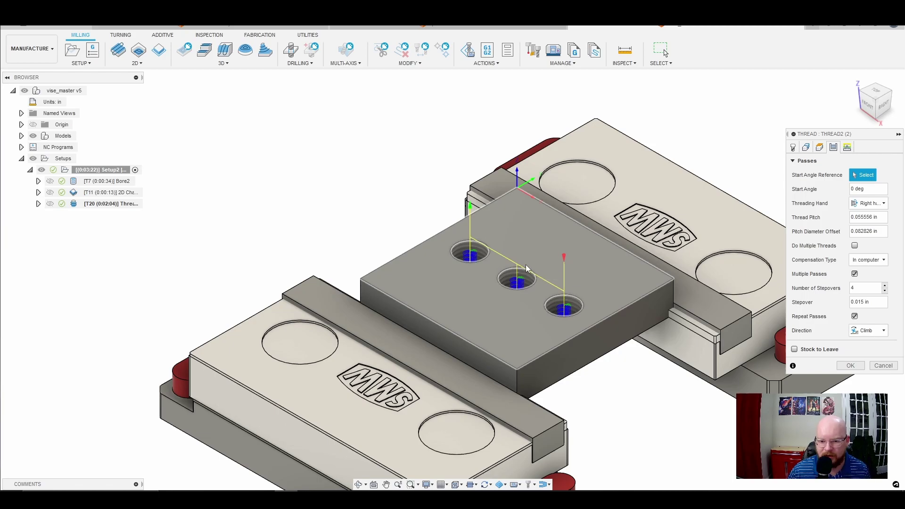
click(845, 365)
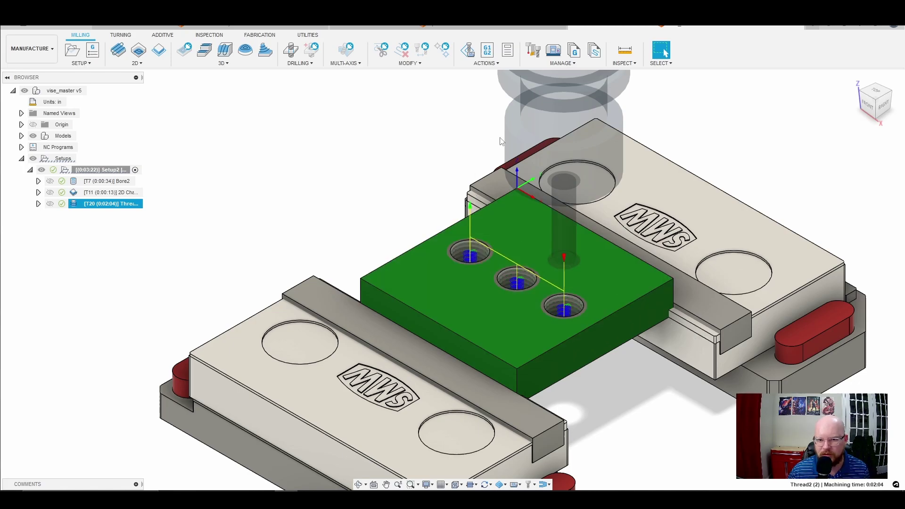
Open the tool library filtered to the 770m+ library and find the 1/2-13 thread mill.
click(533, 50)
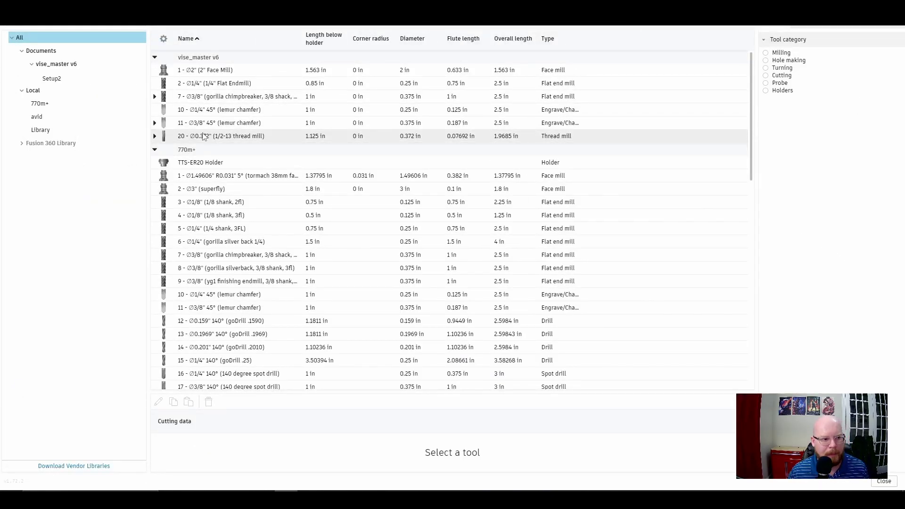
click(52, 106)
click(52, 105)
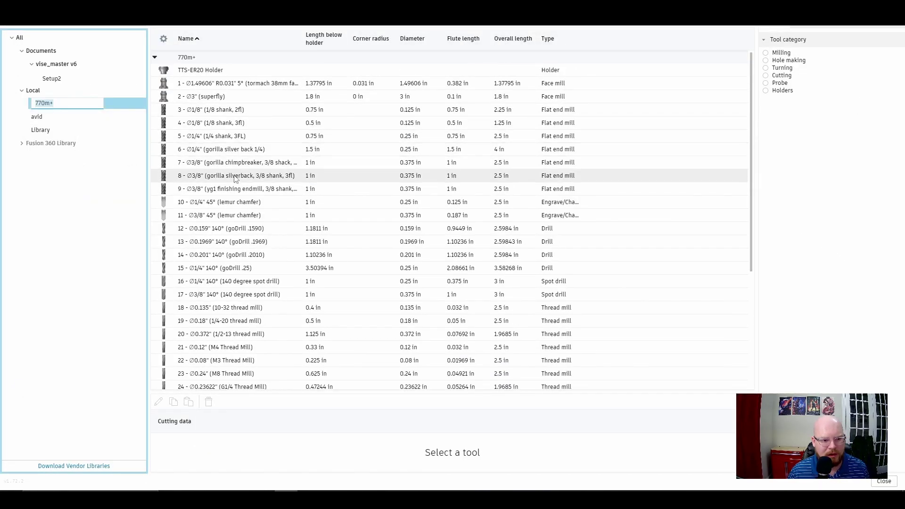
scroll(245, 278, down, 1)
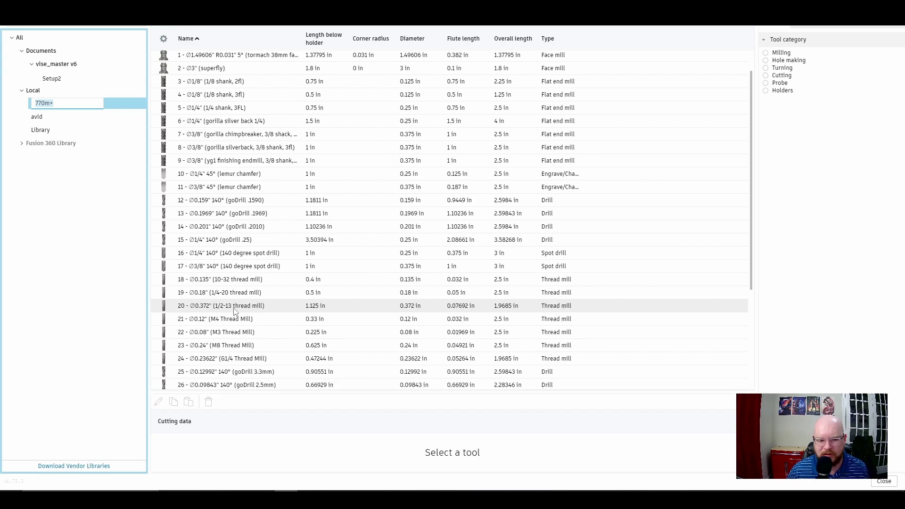
Inspect tool #20's product id and its 0.372 in cutter diameter, then close the editor.
double_click(207, 309)
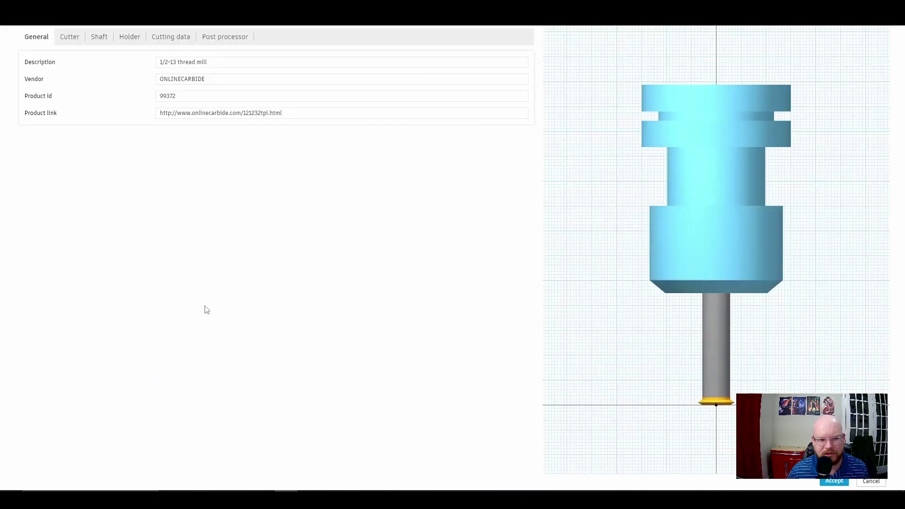
click(184, 95)
double_click(168, 95)
drag(168, 96, 167, 98)
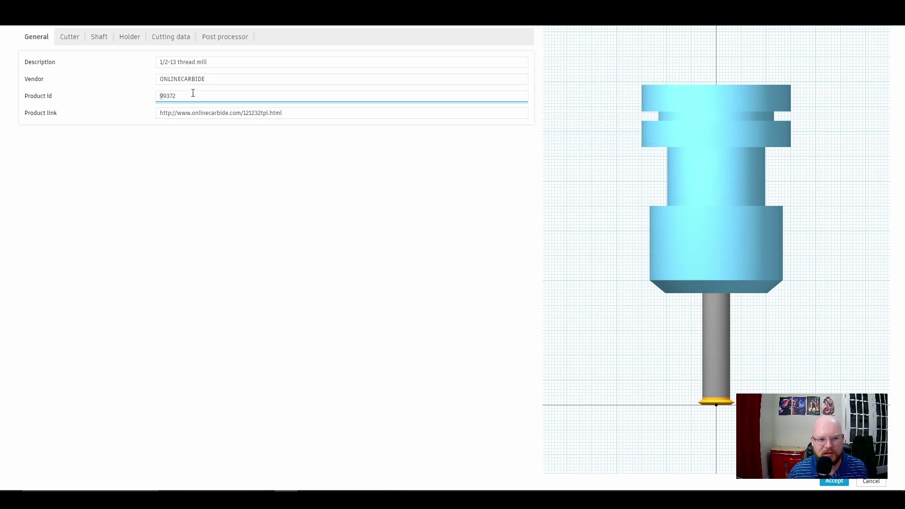
click(137, 99)
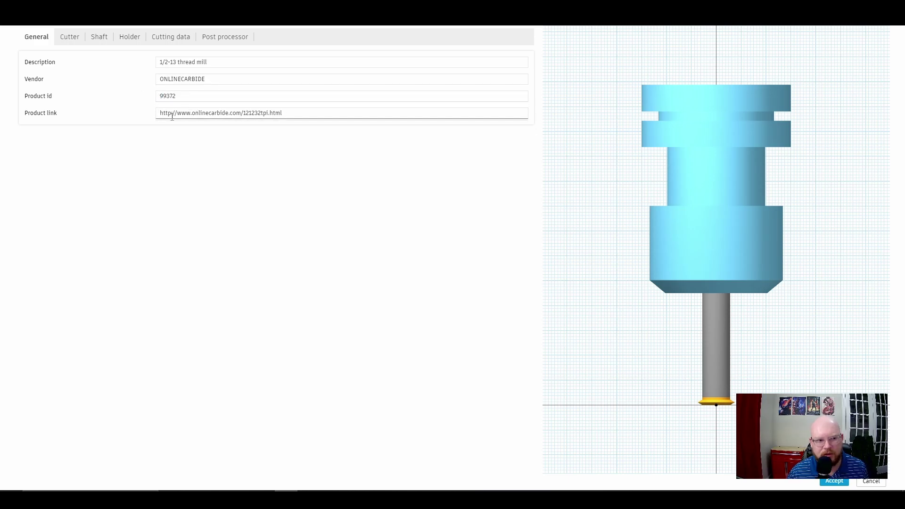
click(74, 42)
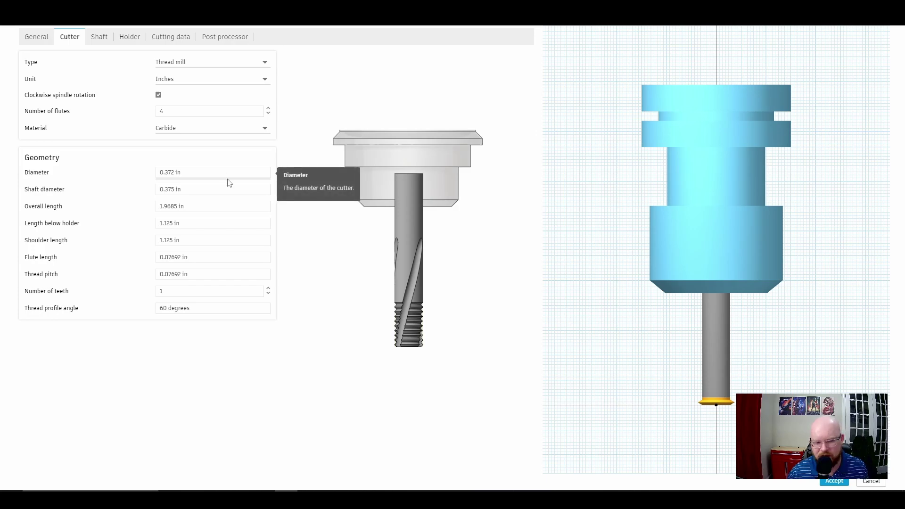
click(182, 171)
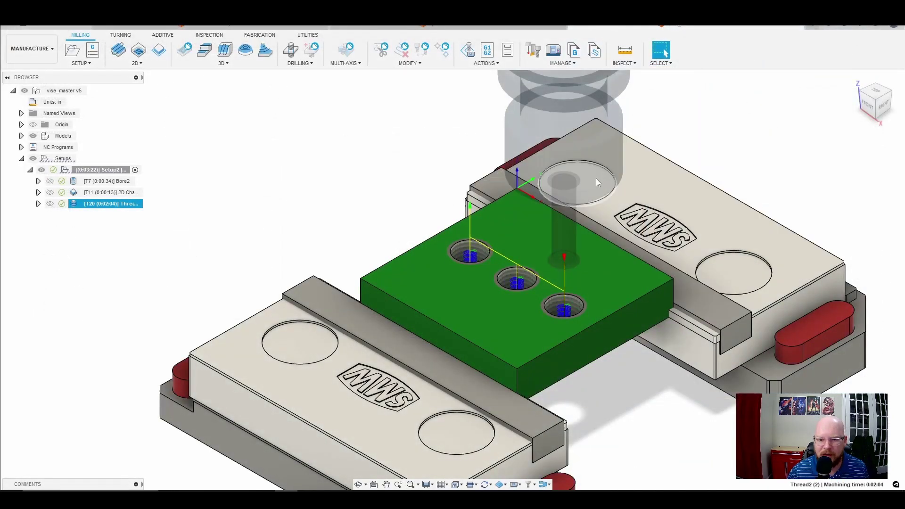
scroll(557, 201, down, 3)
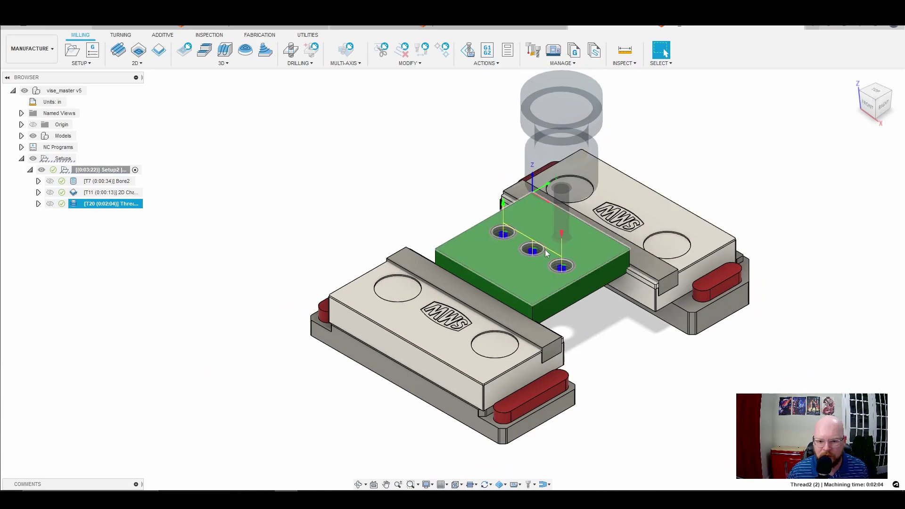
scroll(479, 251, down, 2)
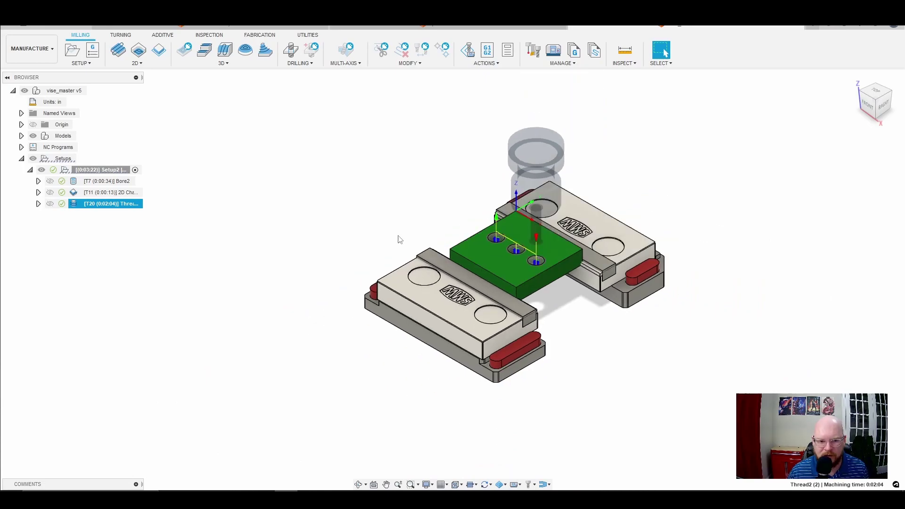
scroll(495, 236, up, 1)
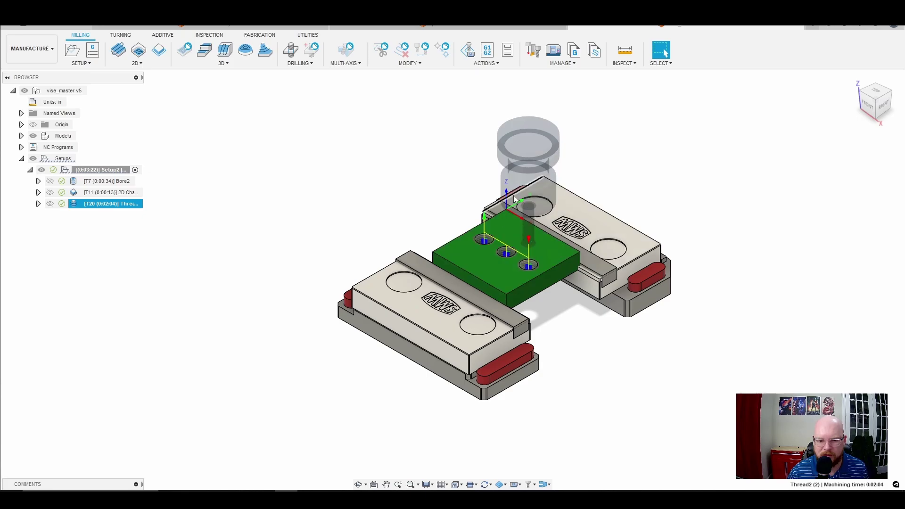
scroll(395, 266, up, 2)
scroll(398, 247, down, 3)
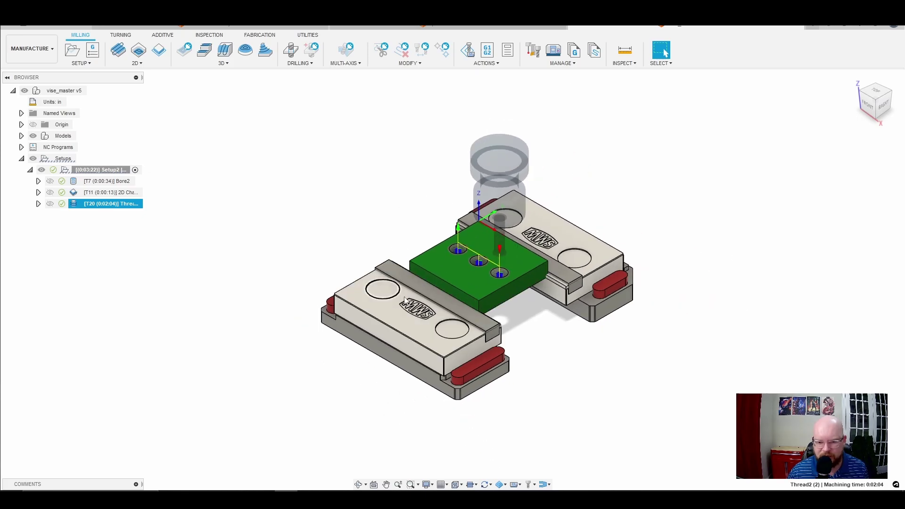
scroll(388, 261, up, 3)
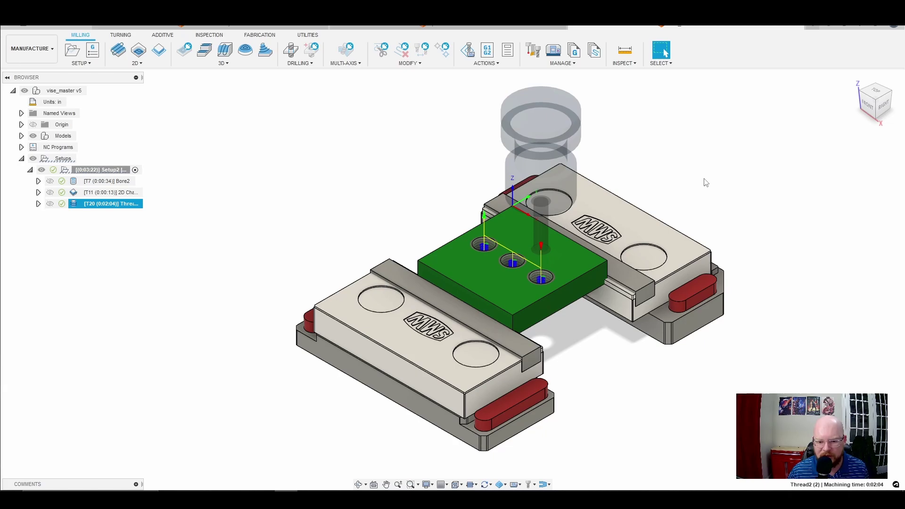
scroll(705, 182, up, 1)
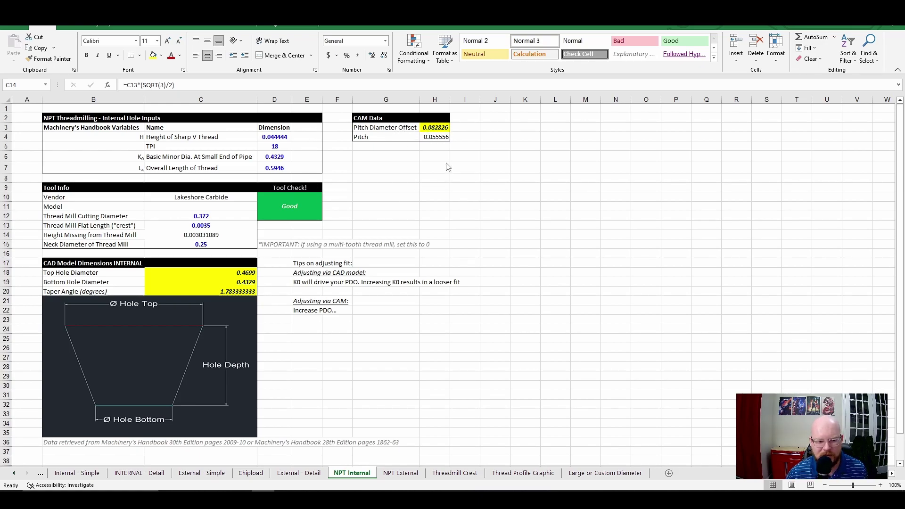
click(212, 227)
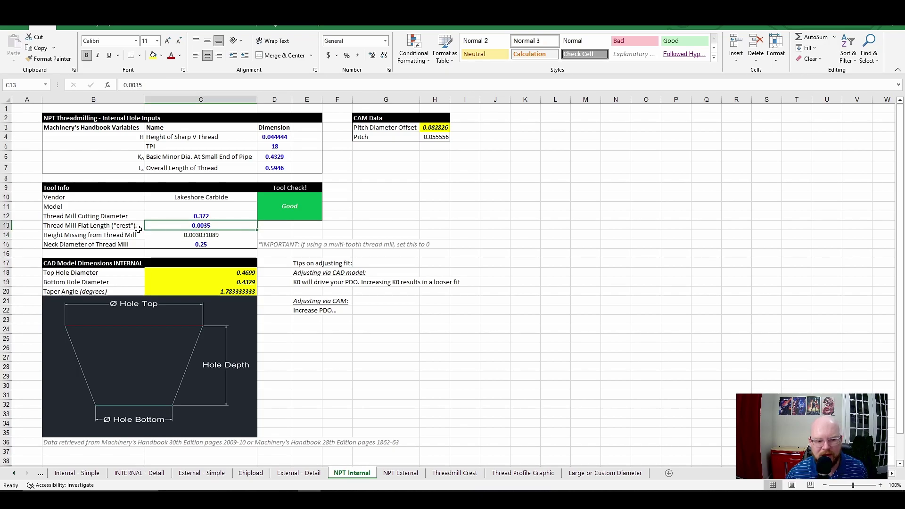